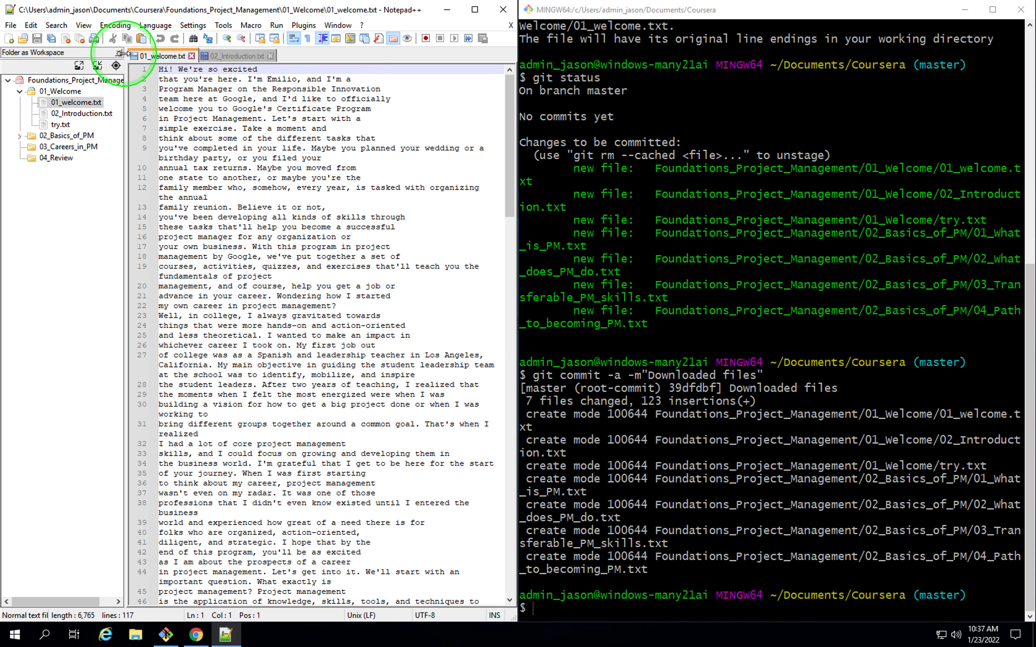
Close the folder workspace and both open text files, discarding the unsaved changes to 02_Introduction.txt.
{"action": "left_click", "coordinate": [119, 53]}
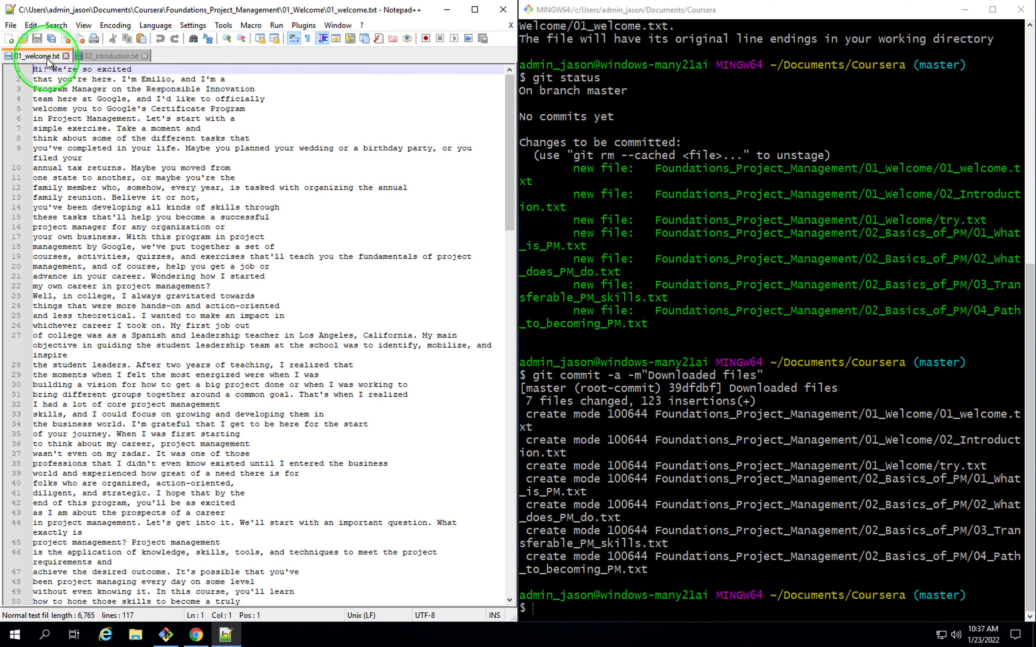
{"action": "left_click", "coordinate": [65, 56]}
{"action": "left_click", "coordinate": [74, 56]}
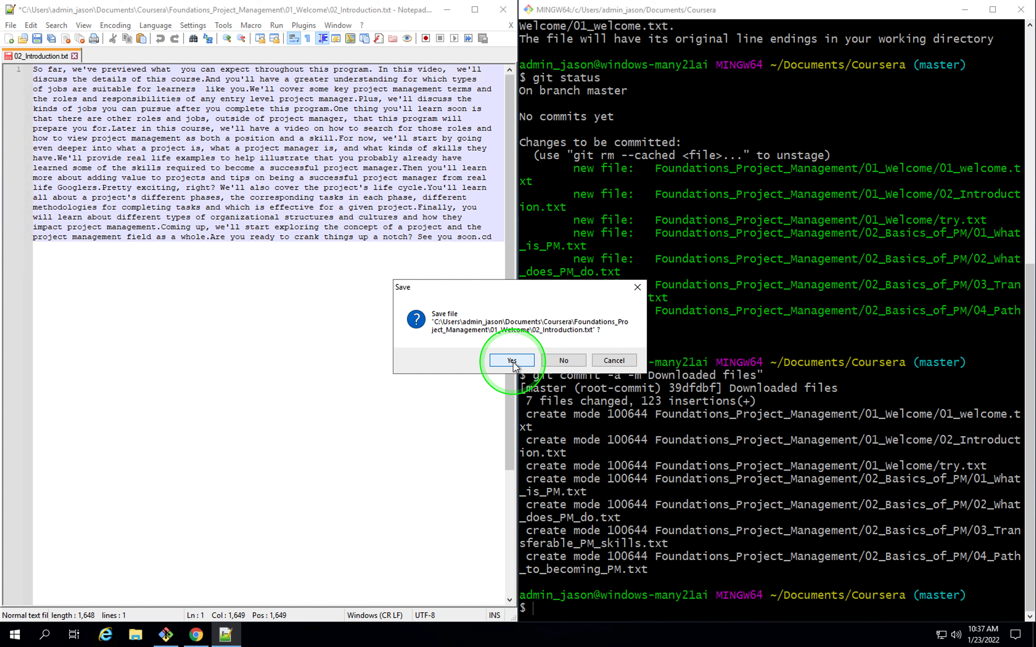
{"action": "left_click", "coordinate": [556, 360]}
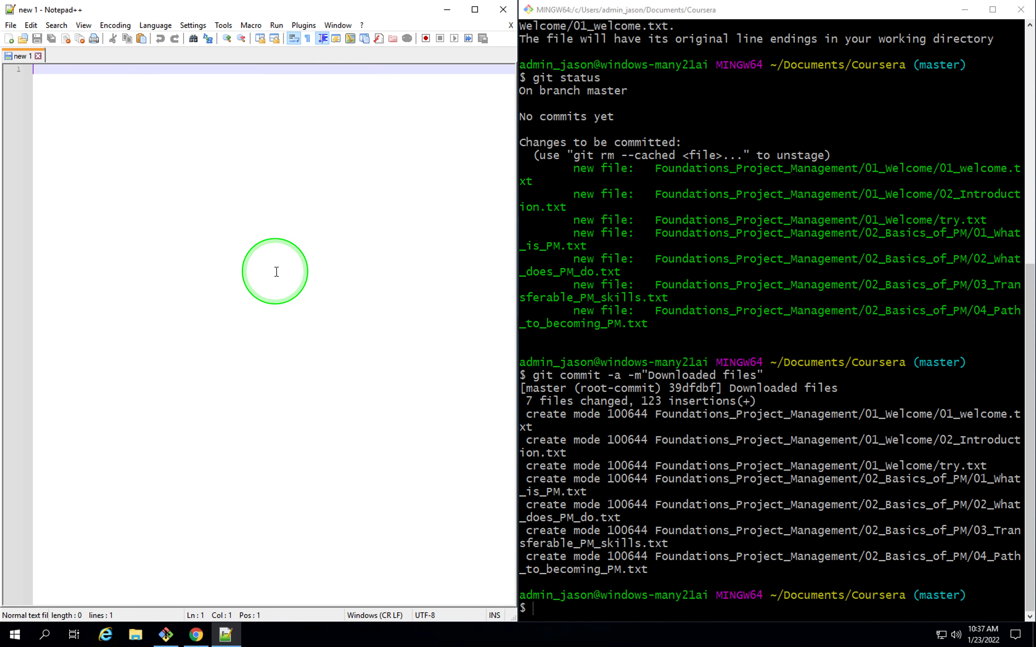
Open the Foundations_Project_Management folder from Documents\Coursera as a workspace, and open 01_welcome.txt from it.
{"action": "left_click", "coordinate": [11, 25]}
{"action": "left_click", "coordinate": [60, 95]}
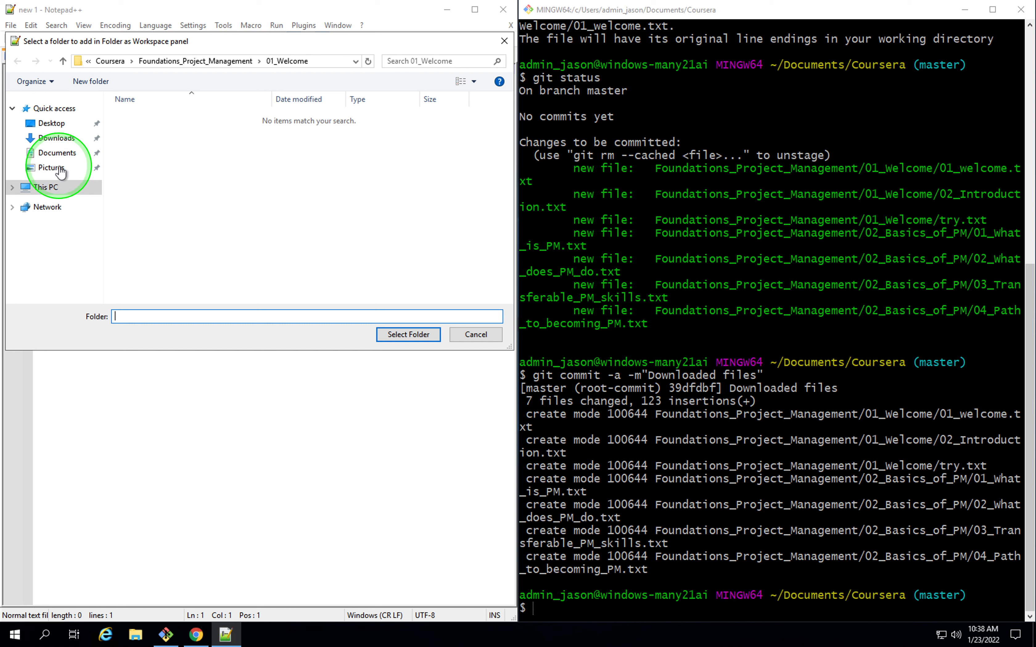
{"action": "left_click", "coordinate": [69, 159]}
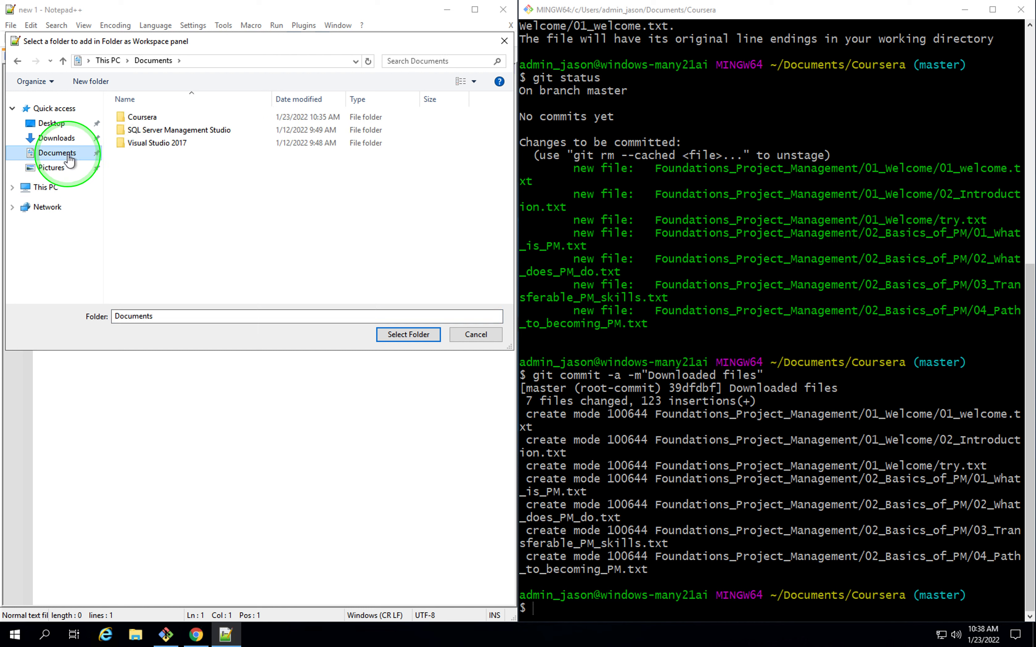
{"action": "left_click", "coordinate": [148, 120]}
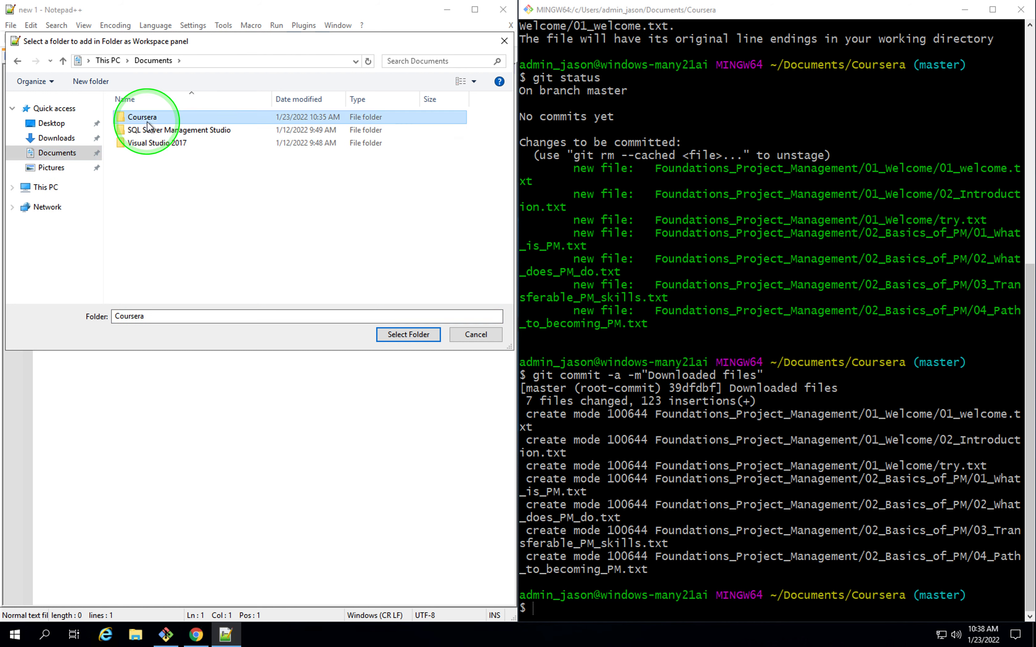
{"action": "double_click", "coordinate": [147, 123]}
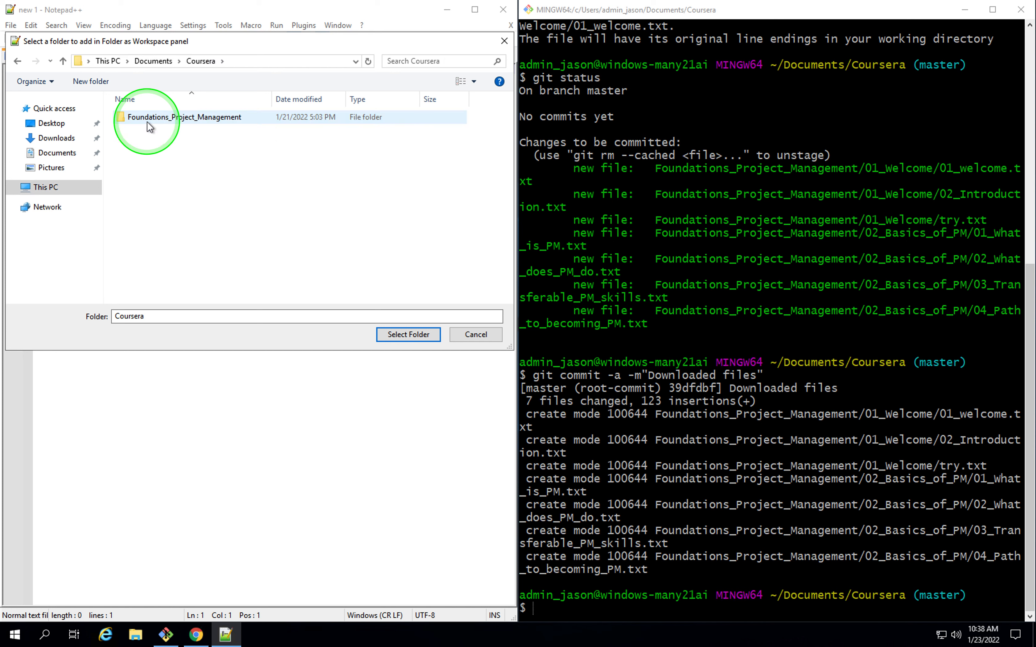
{"action": "left_click", "coordinate": [164, 120]}
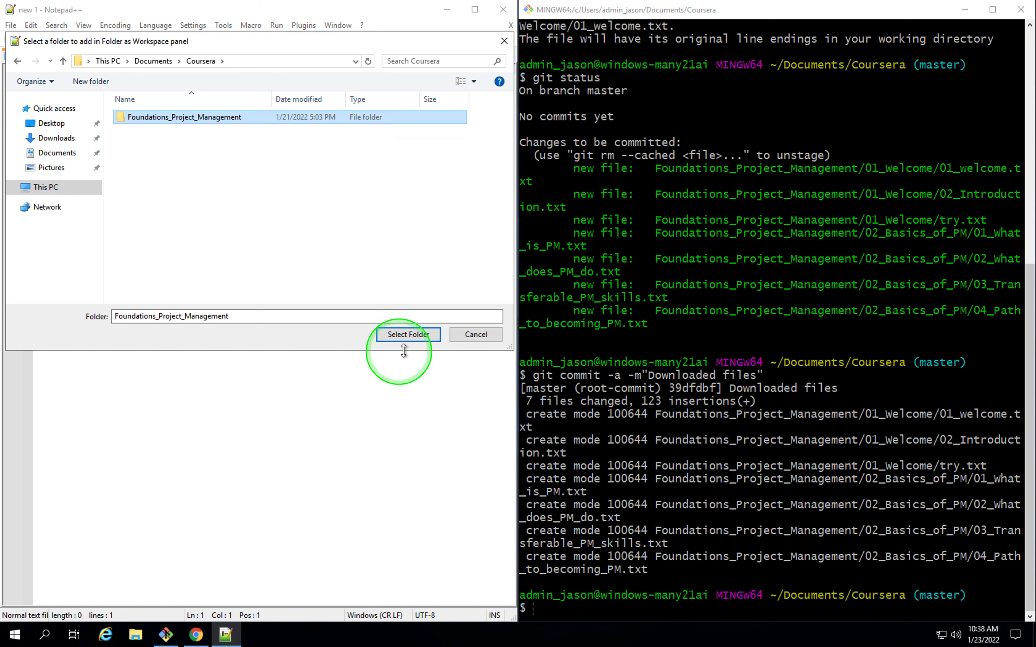
{"action": "left_click", "coordinate": [418, 337]}
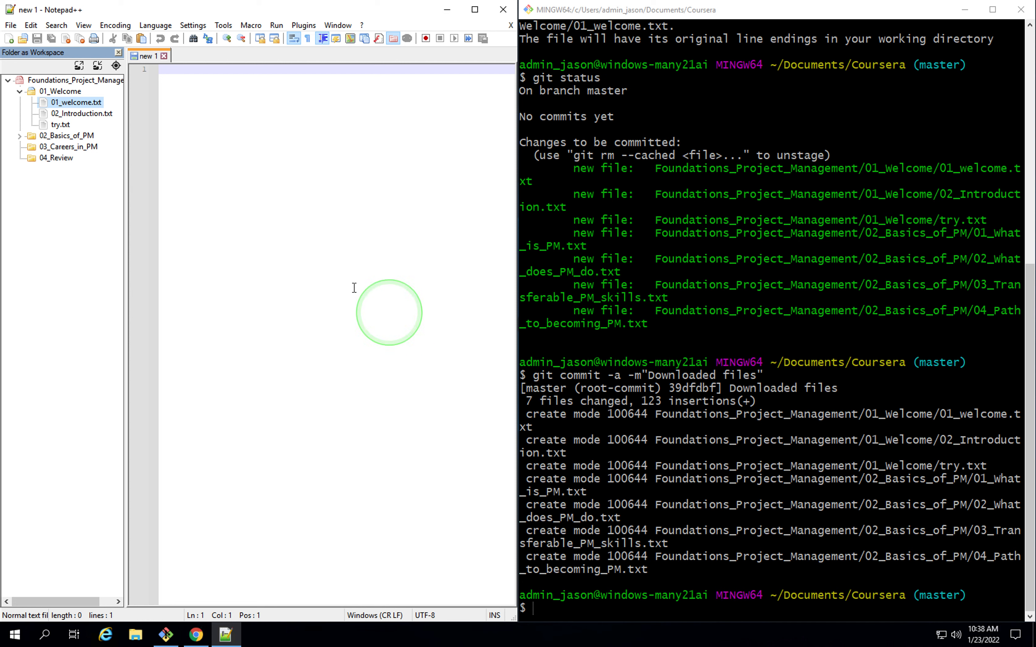
{"action": "double_click", "coordinate": [72, 106]}
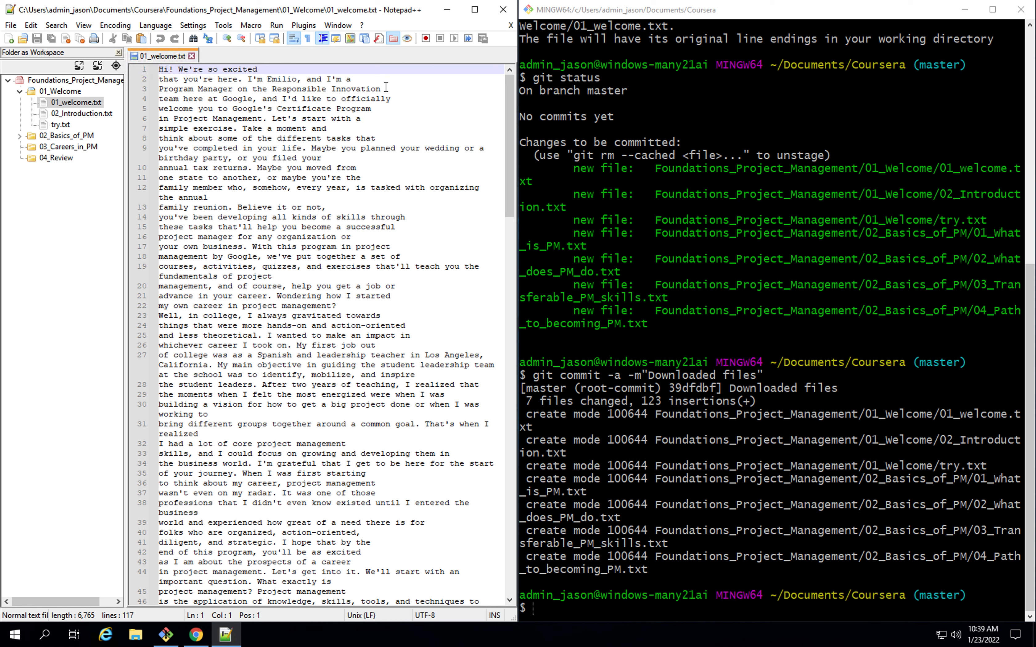
Replace every \n with nothing in all files of the Foundations_Project_Management folder using Find in Files.
{"action": "right_click", "coordinate": [69, 79]}
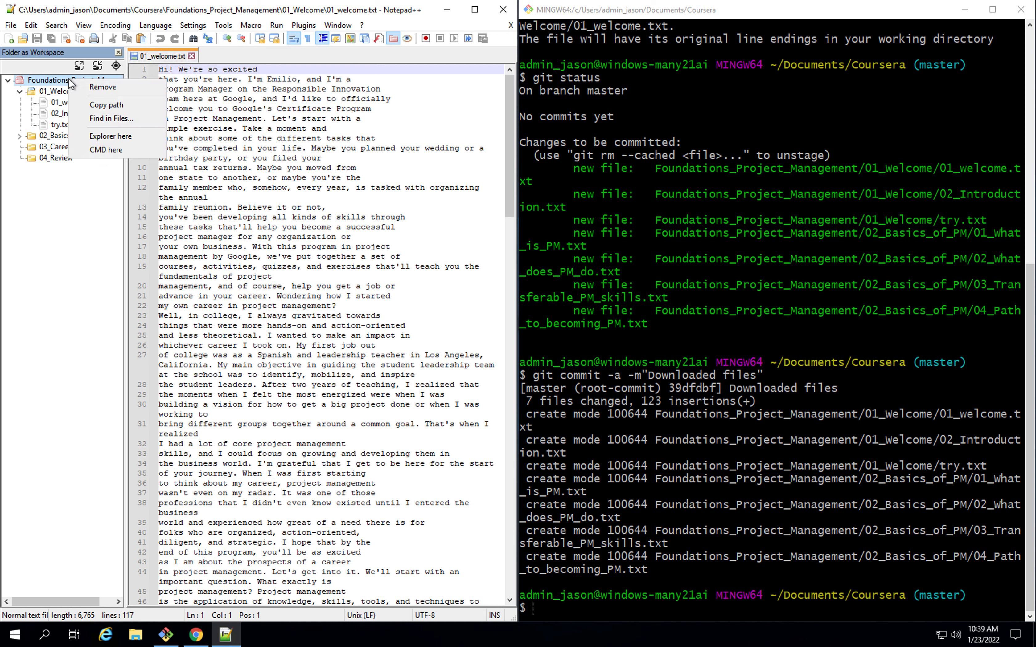
{"action": "left_click", "coordinate": [111, 118]}
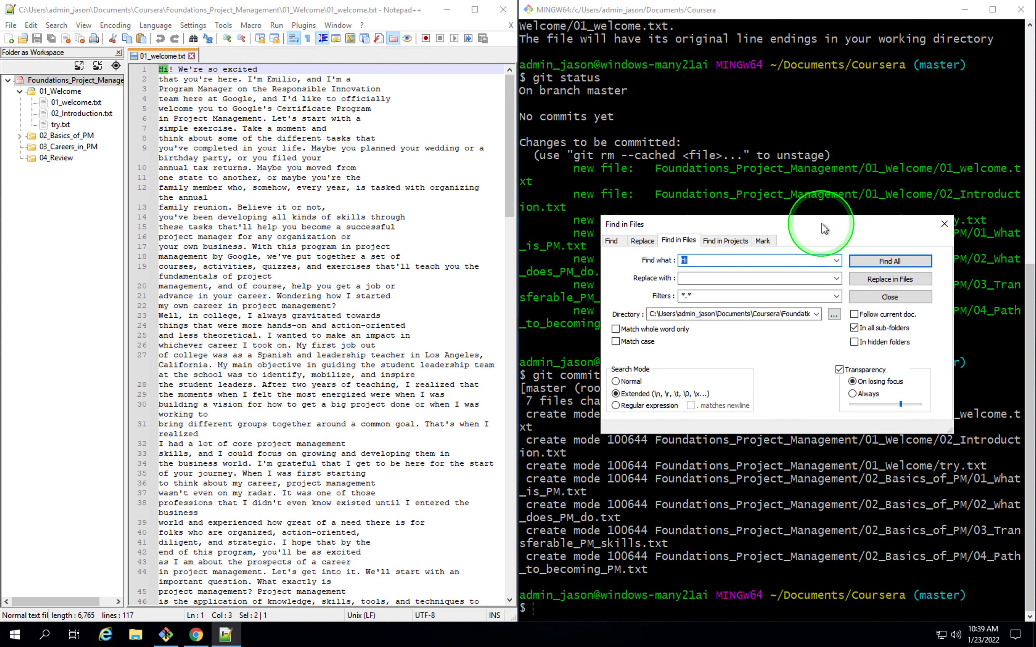
{"action": "left_click_drag", "start_coordinate": [821, 225], "coordinate": [582, 234]}
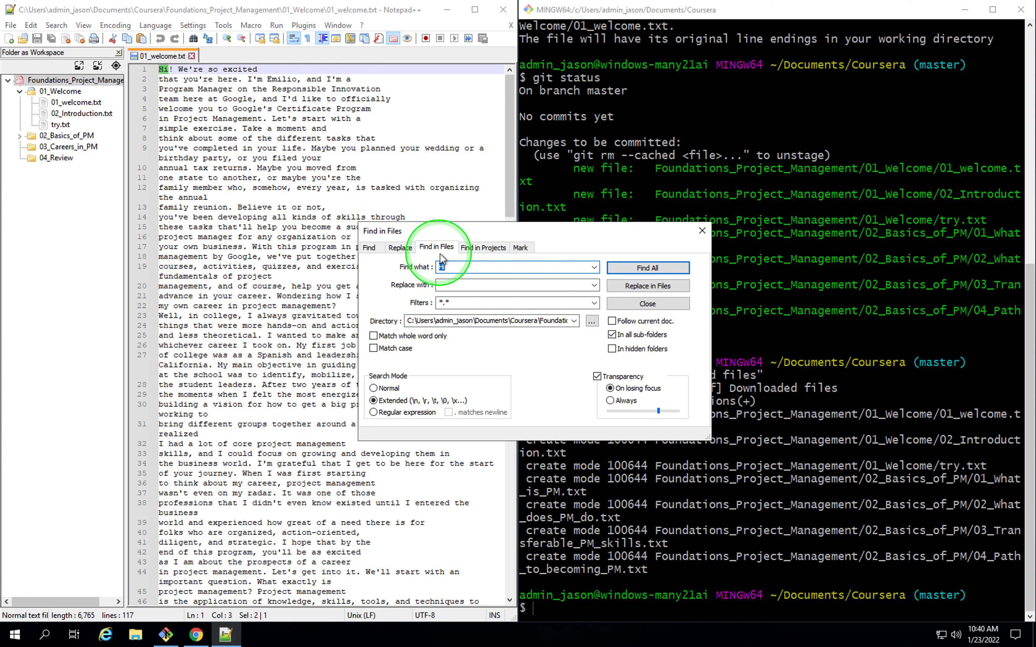
{"action": "left_click", "coordinate": [467, 268]}
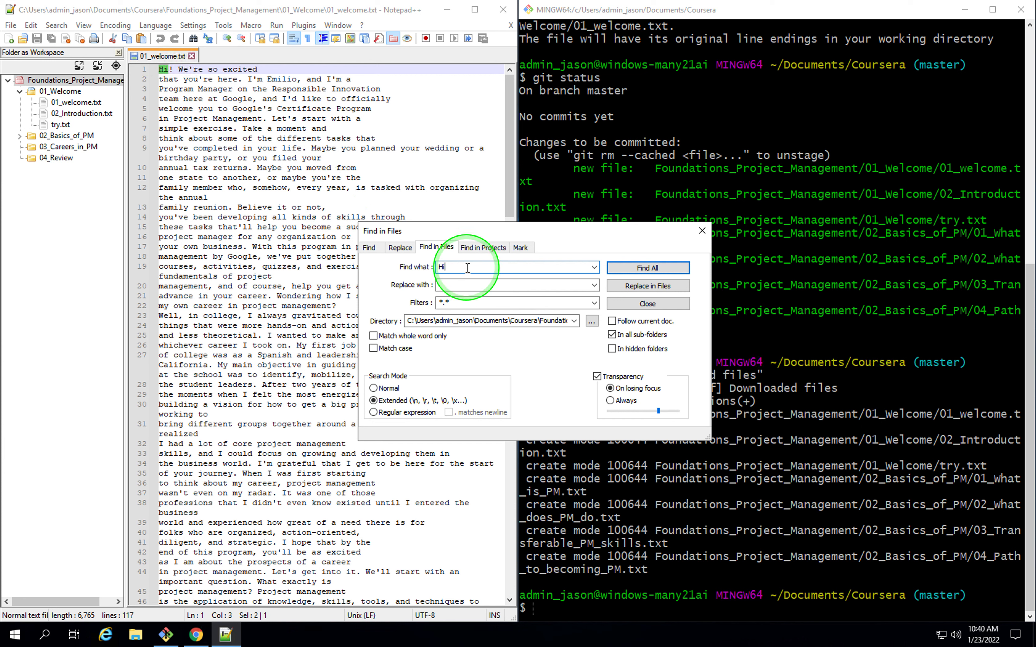
{"action": "key", "text": "BackSpace"}
{"action": "key", "text": "BackSpace"}
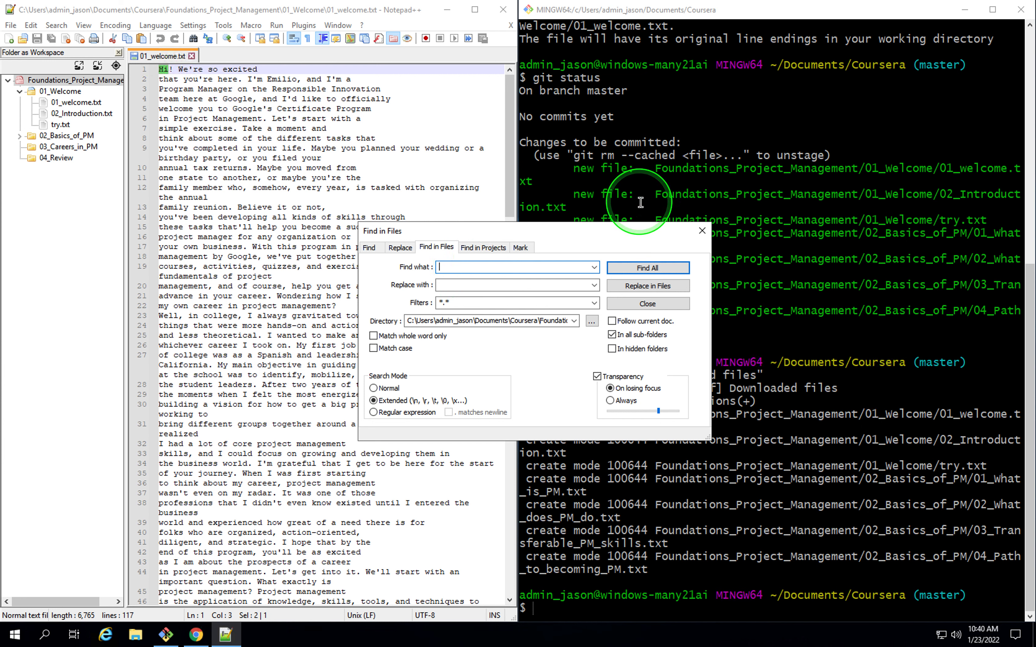
{"action": "type", "text": "\\n"}
{"action": "key", "text": "Tab"}
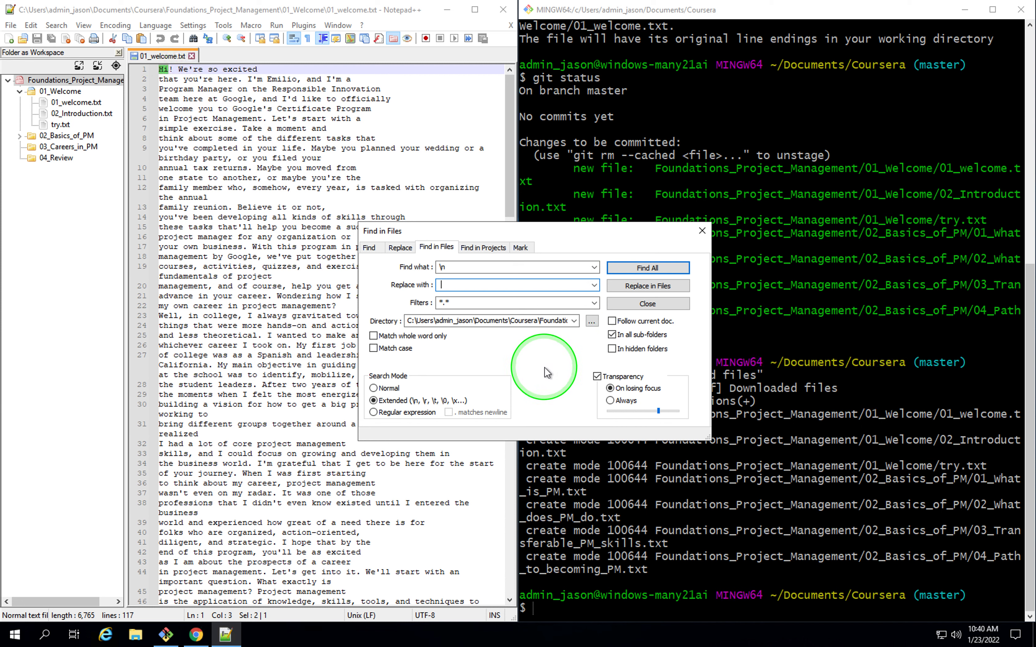
{"action": "left_click", "coordinate": [647, 287]}
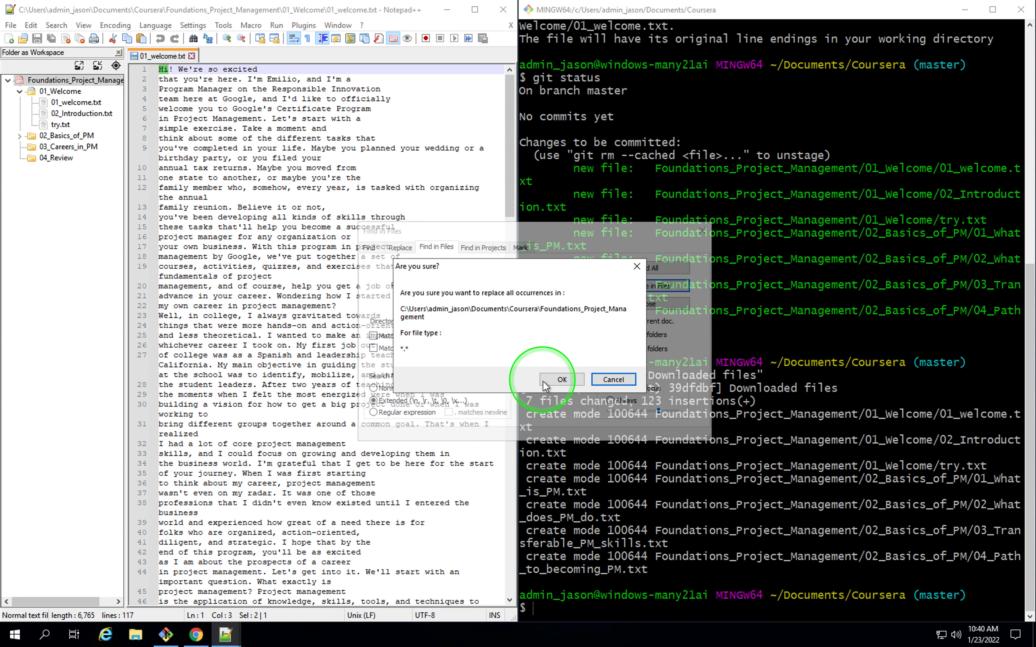
{"action": "left_click", "coordinate": [561, 380]}
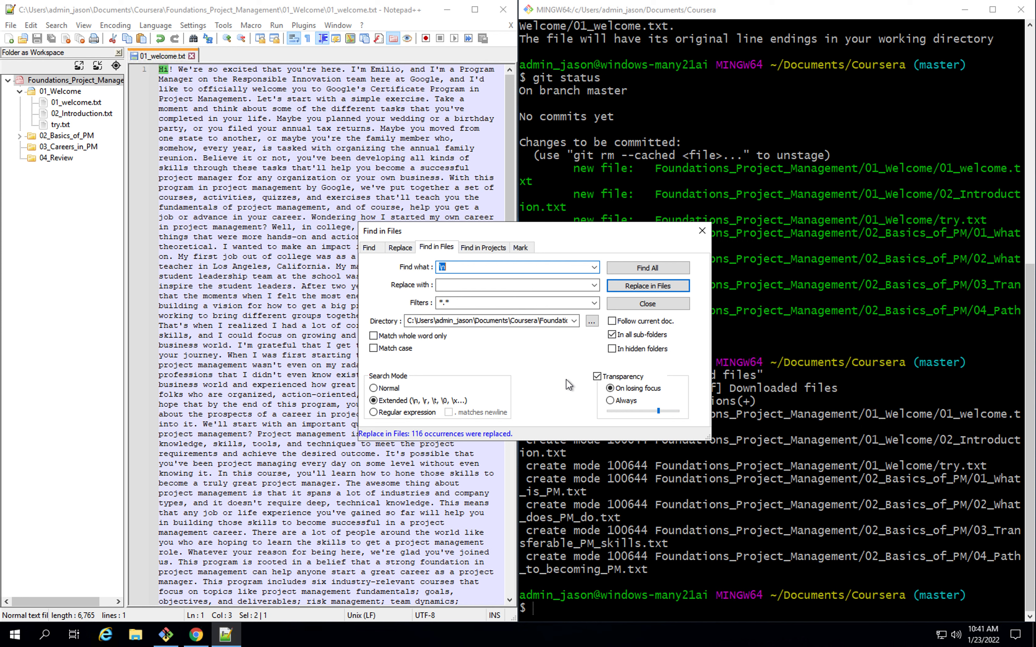
Replace every "." with ".\n\n" in all files of the Foundations_Project_Management folder.
{"action": "left_click", "coordinate": [502, 267]}
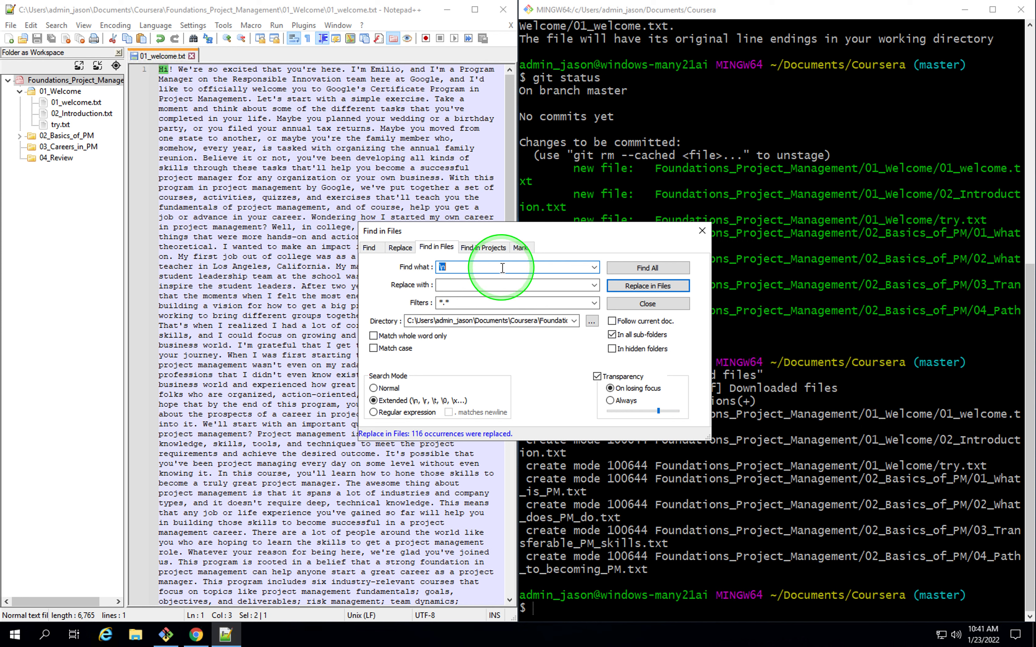
{"action": "left_click", "coordinate": [502, 267]}
{"action": "key", "text": "BackSpace"}
{"action": "key", "text": "BackSpace"}
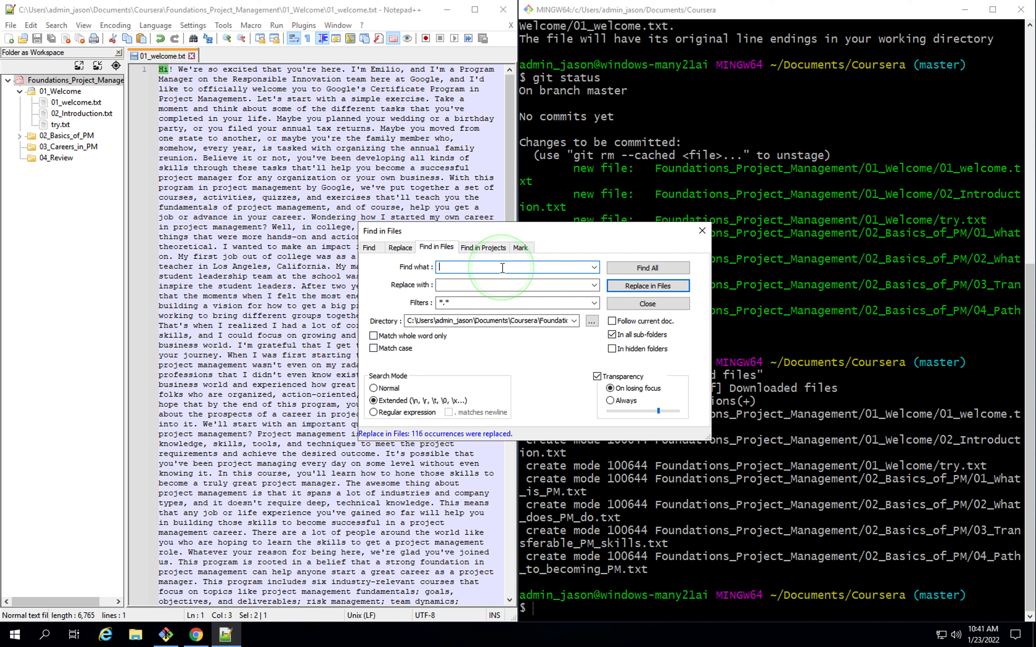
{"action": "left_click", "coordinate": [502, 268]}
{"action": "type", "text": "."}
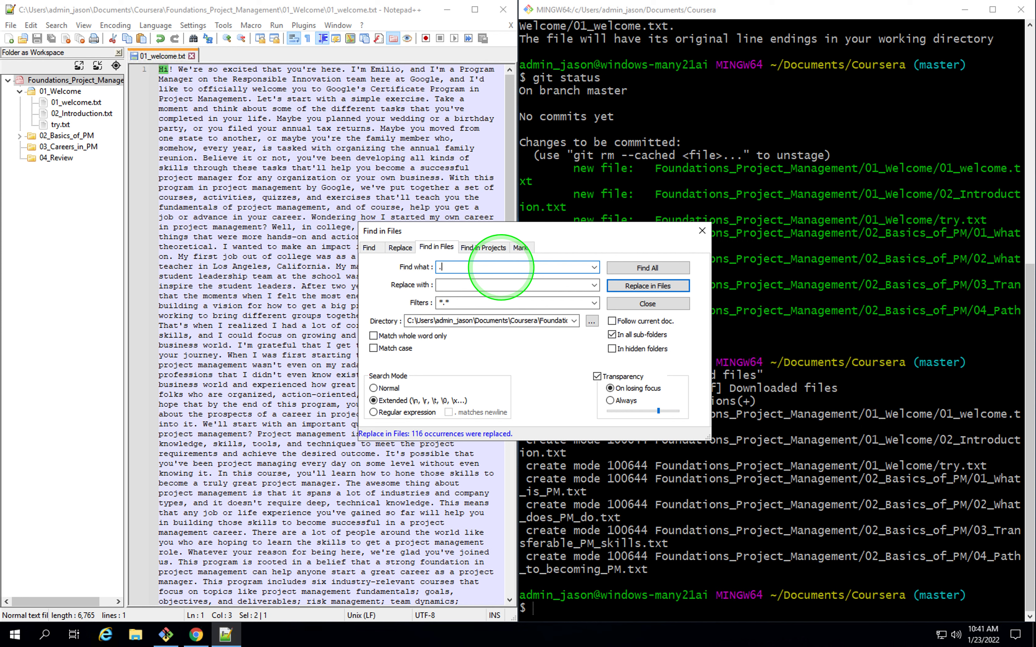
{"action": "key", "text": "Tab"}
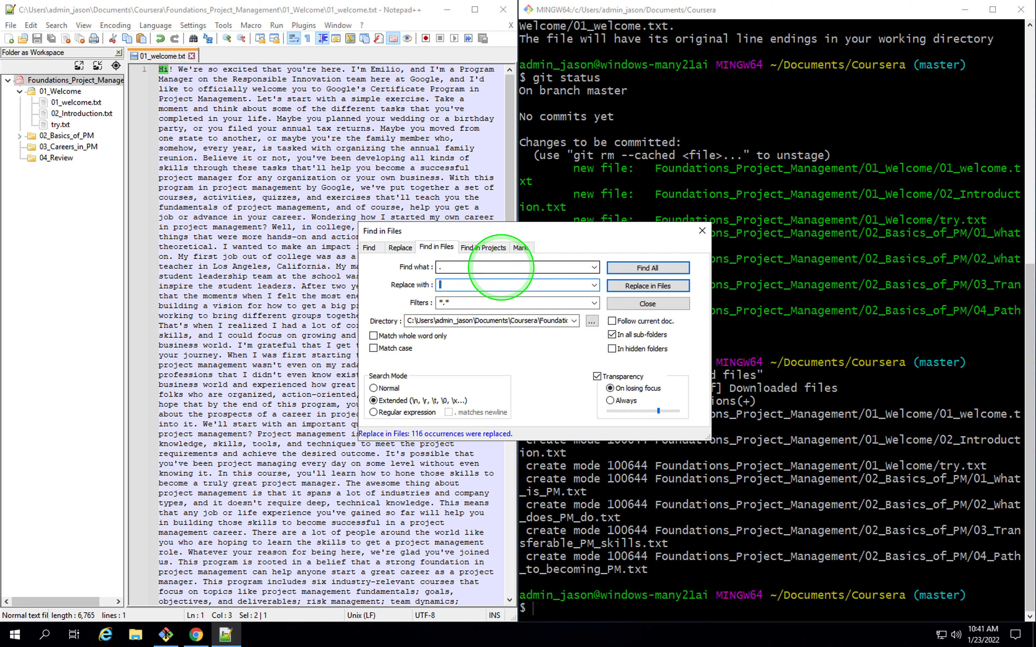
{"action": "type", "text": "."}
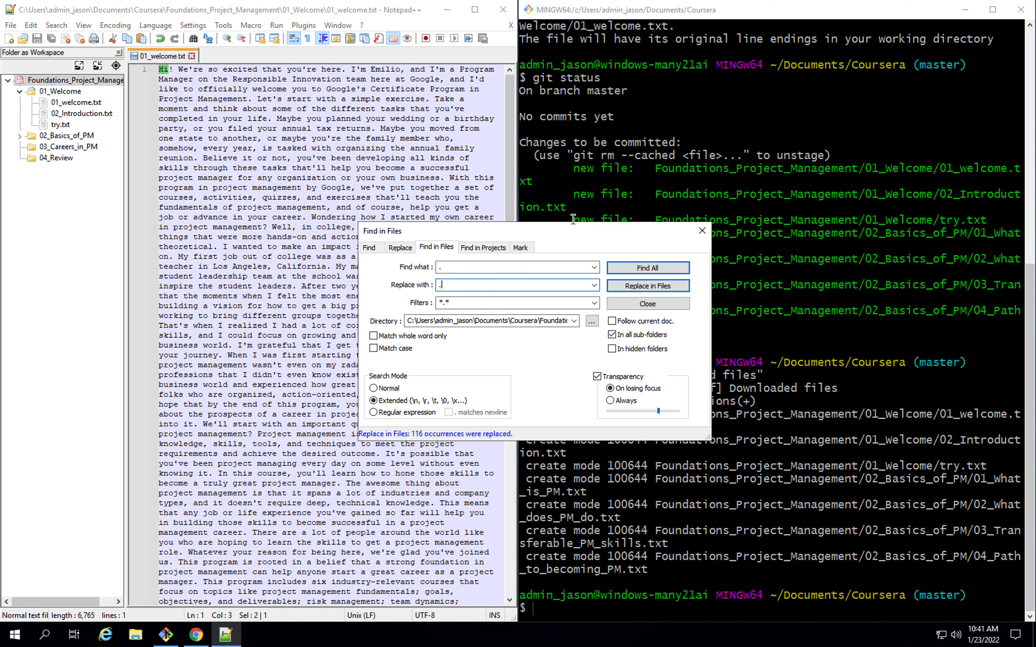
{"action": "type", "text": "\\n\\n"}
{"action": "left_click", "coordinate": [657, 287]}
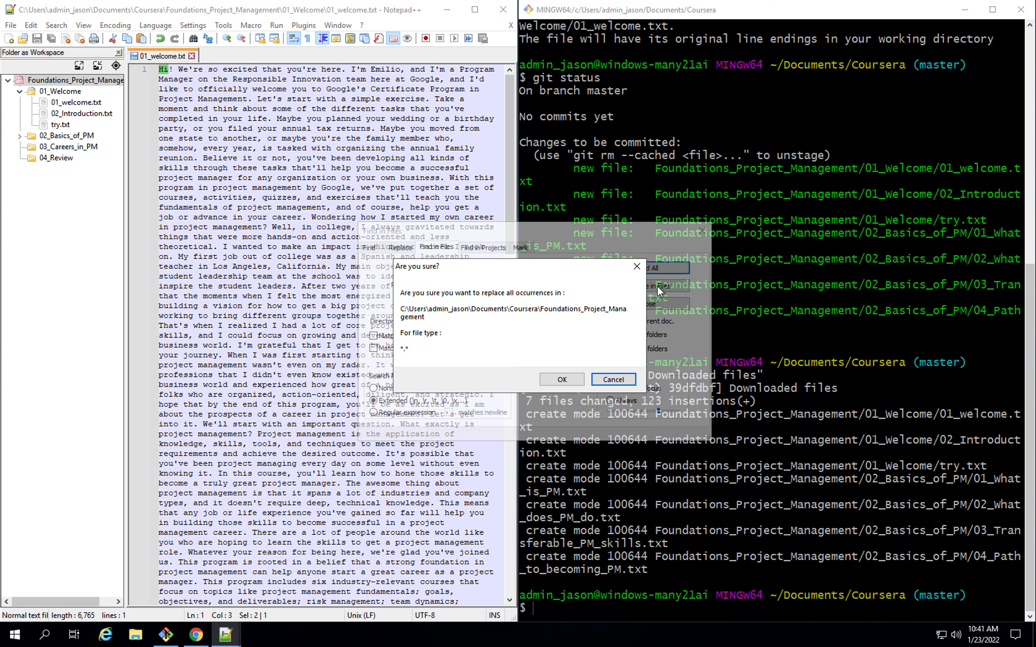
{"action": "left_click", "coordinate": [562, 380]}
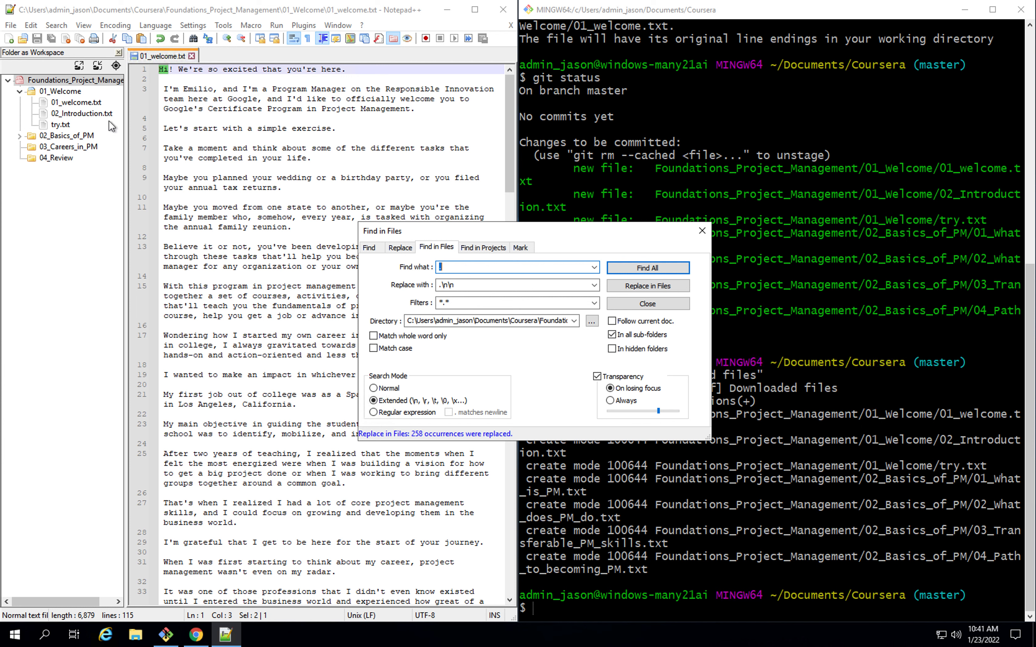
Open 02_Introduction.txt and return to 01_welcome.txt to check the line breaks after each sentence.
{"action": "left_click", "coordinate": [99, 115]}
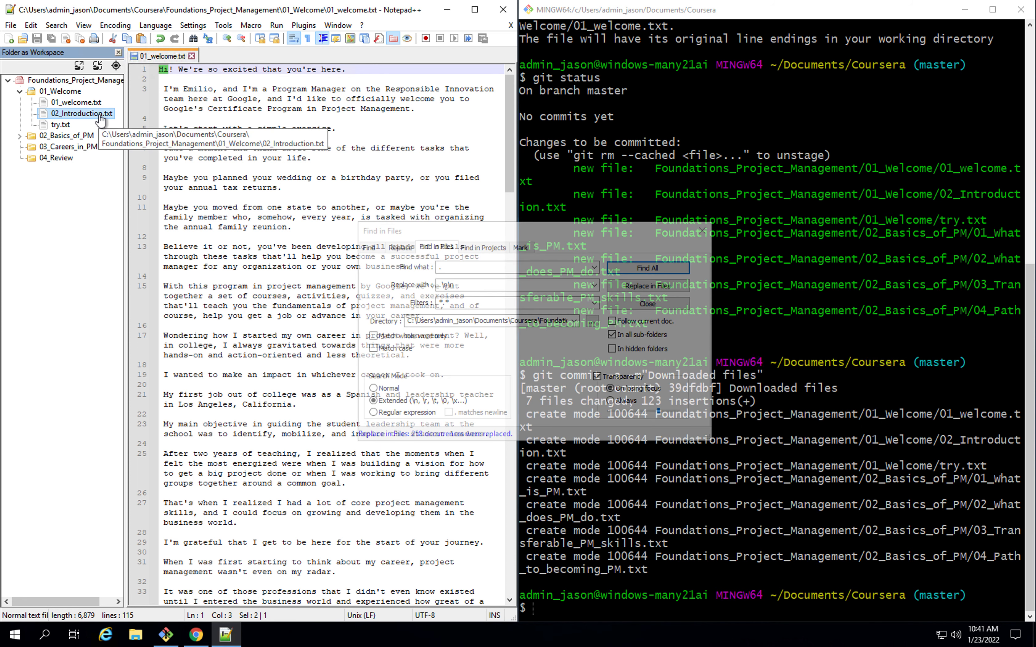
{"action": "double_click", "coordinate": [101, 115]}
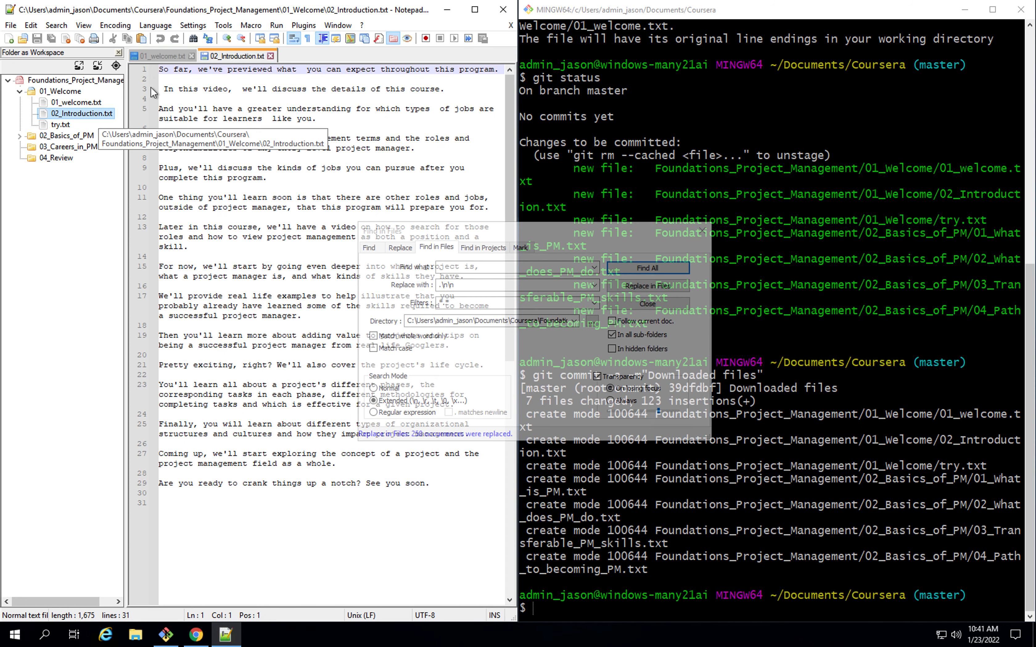
{"action": "left_click", "coordinate": [227, 63]}
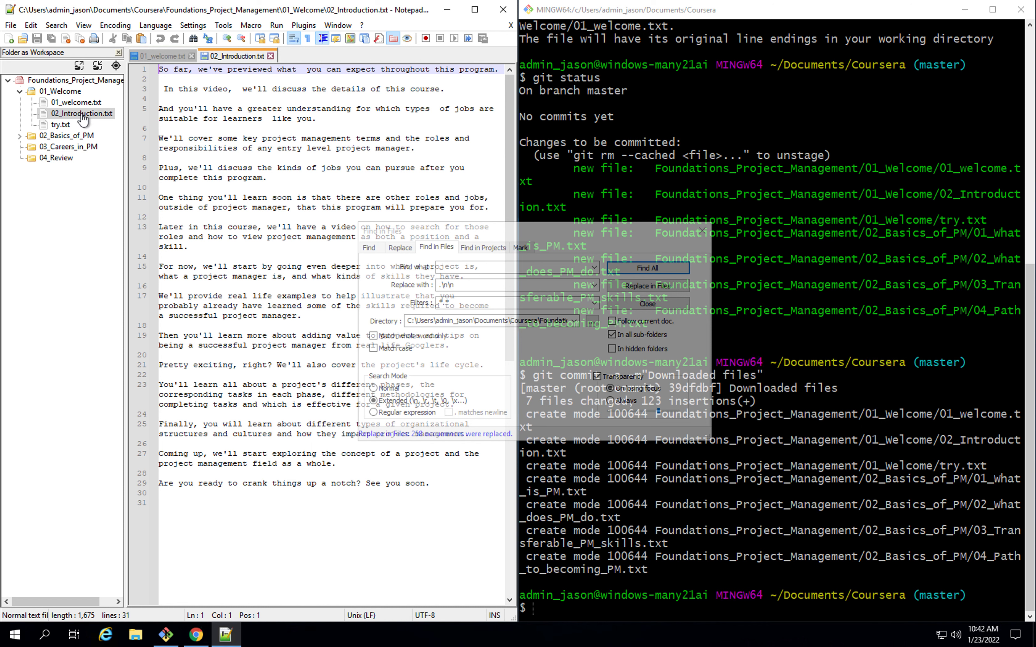
{"action": "left_click", "coordinate": [81, 106]}
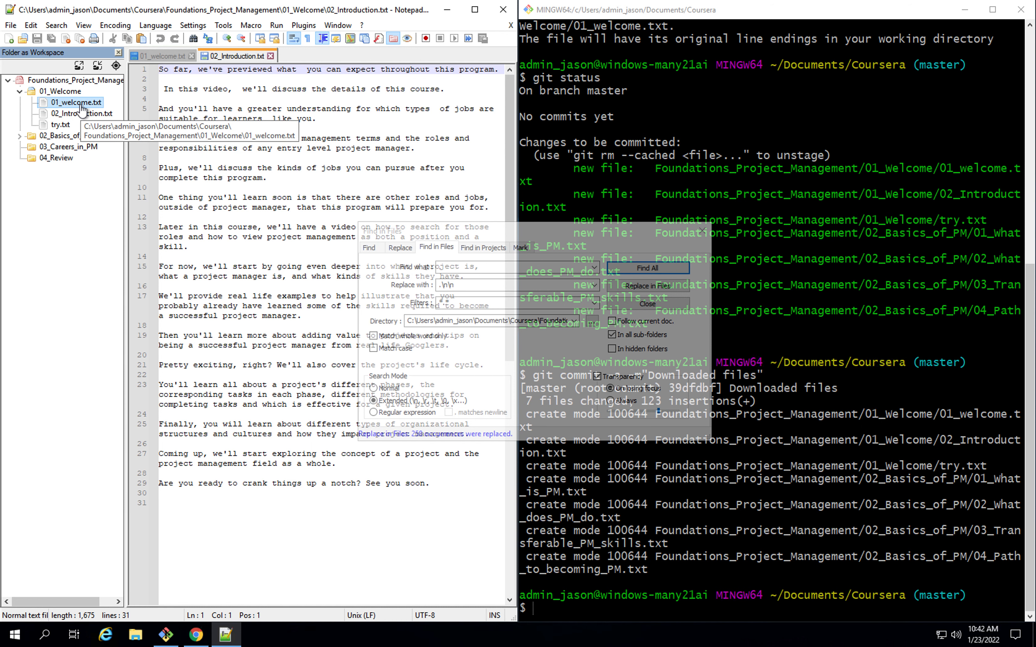
{"action": "double_click", "coordinate": [80, 107]}
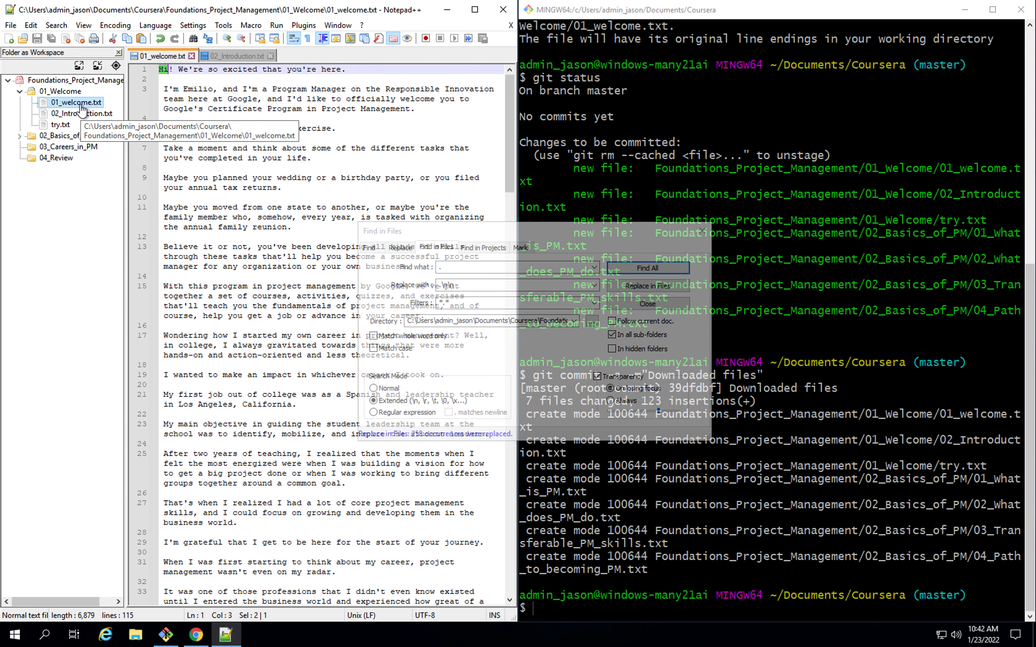
Replace every "?" with "?\n\n" in all files of the Foundations_Project_Management folder.
{"action": "left_click", "coordinate": [543, 232]}
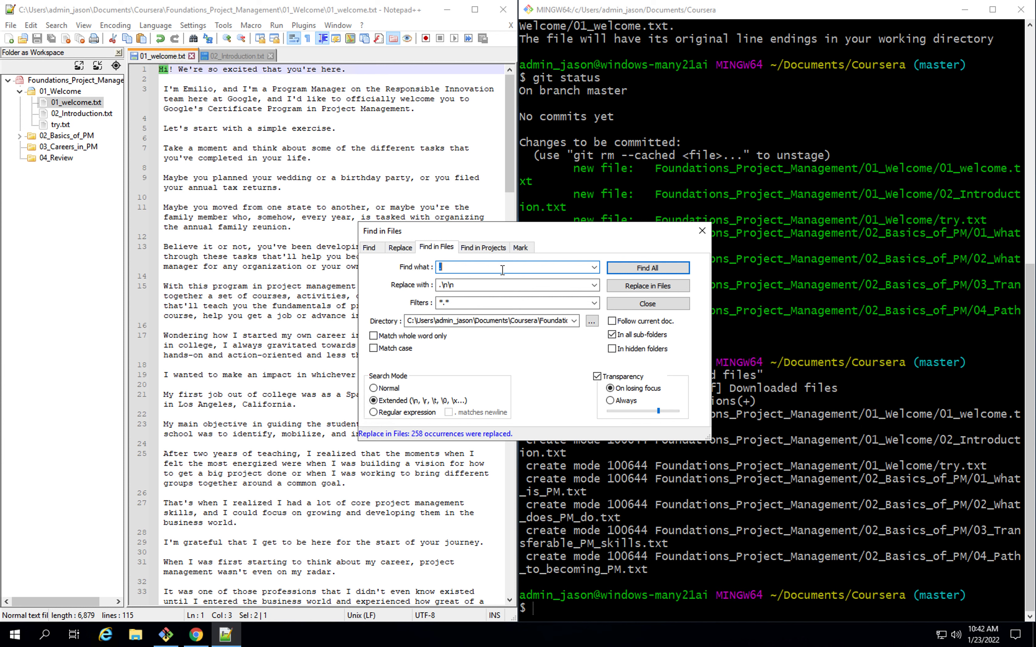
{"action": "type", "text": "?"}
{"action": "double_click", "coordinate": [498, 290]}
{"action": "key", "text": "Left"}
{"action": "key", "text": "Right"}
{"action": "type", "text": "\\"}
{"action": "key", "text": "BackSpace"}
{"action": "key", "text": "BackSpace"}
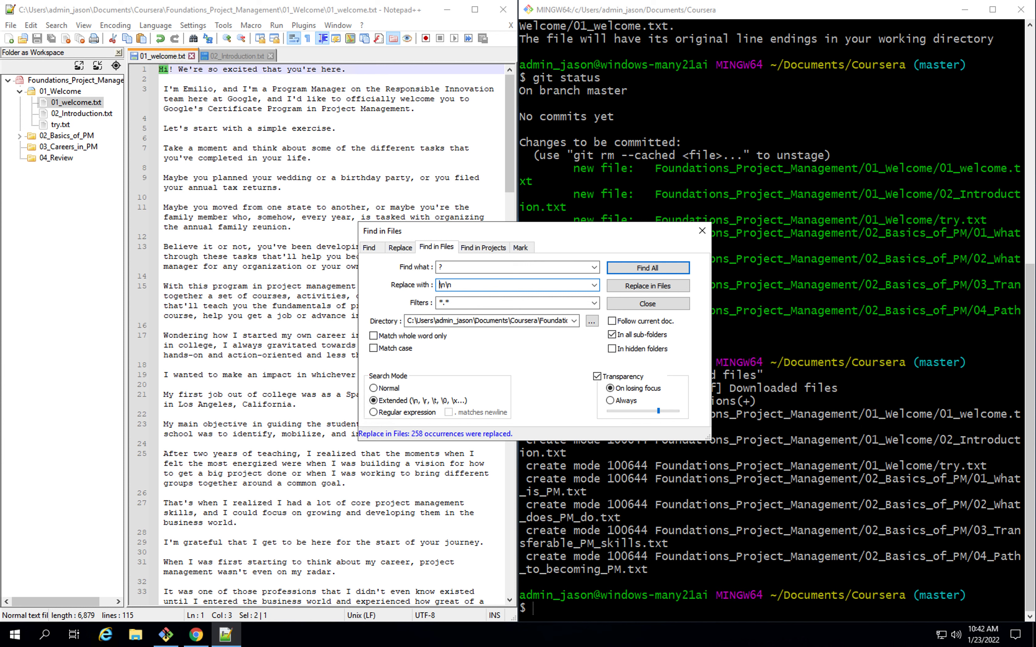
{"action": "type", "text": "?"}
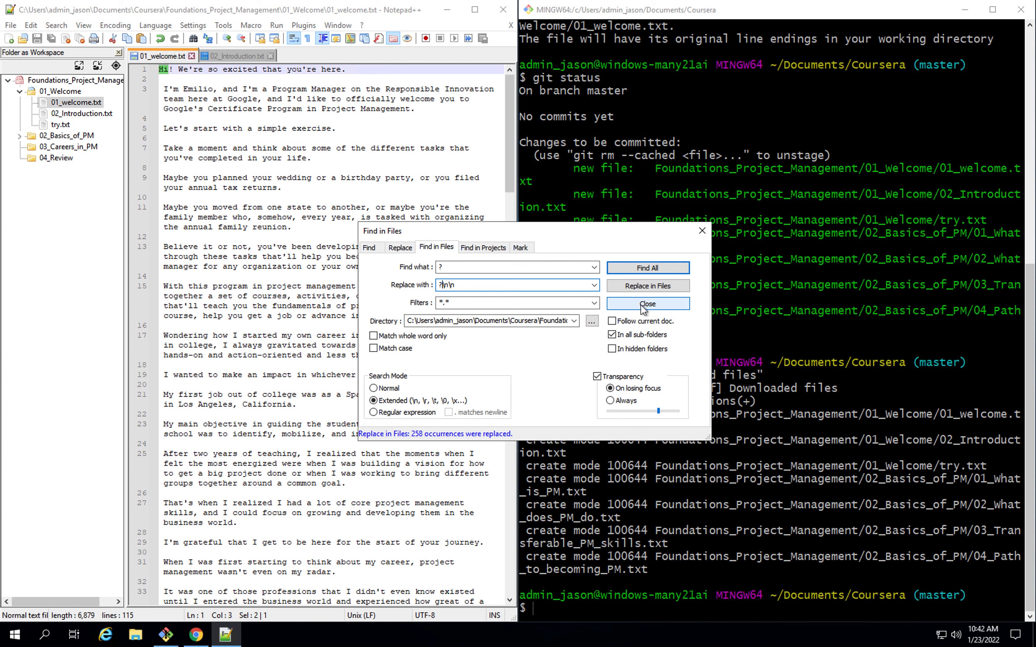
{"action": "left_click", "coordinate": [647, 286]}
Replace every "!" with "!\n\n" in all files of the Foundations_Project_Management folder.
{"action": "left_click", "coordinate": [491, 268]}
{"action": "key", "text": "BackSpace"}
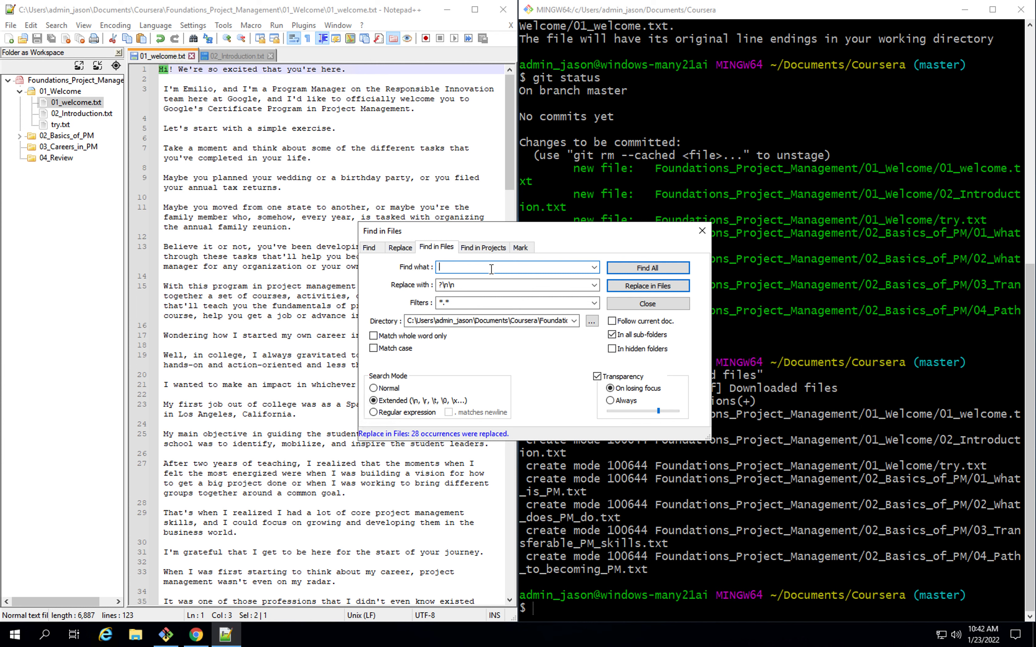
{"action": "type", "text": "!"}
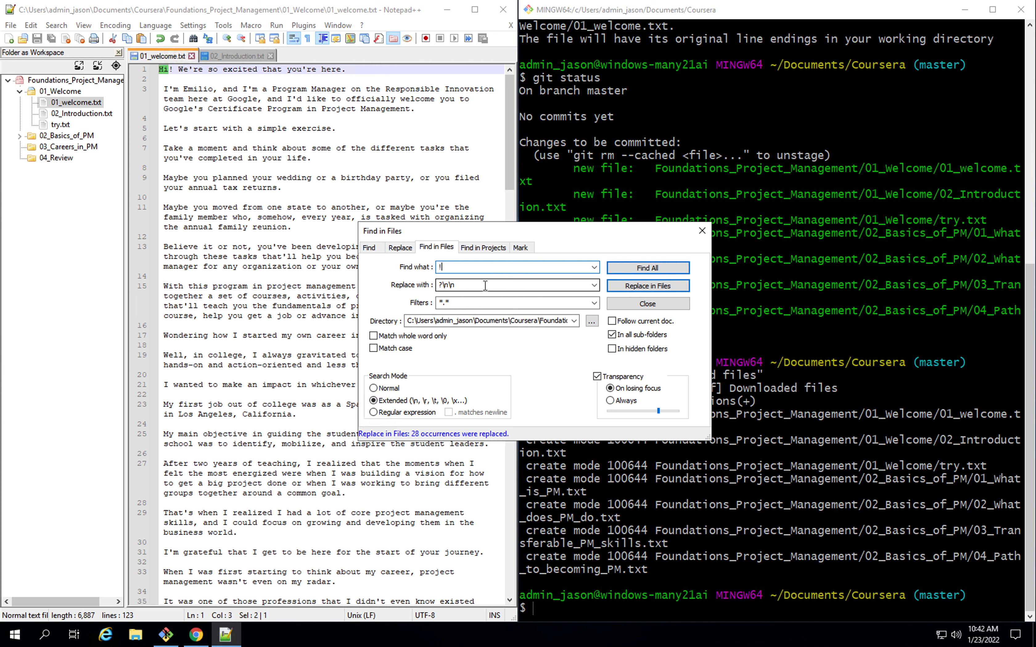
{"action": "key", "text": "Tab"}
{"action": "key", "text": "Home"}
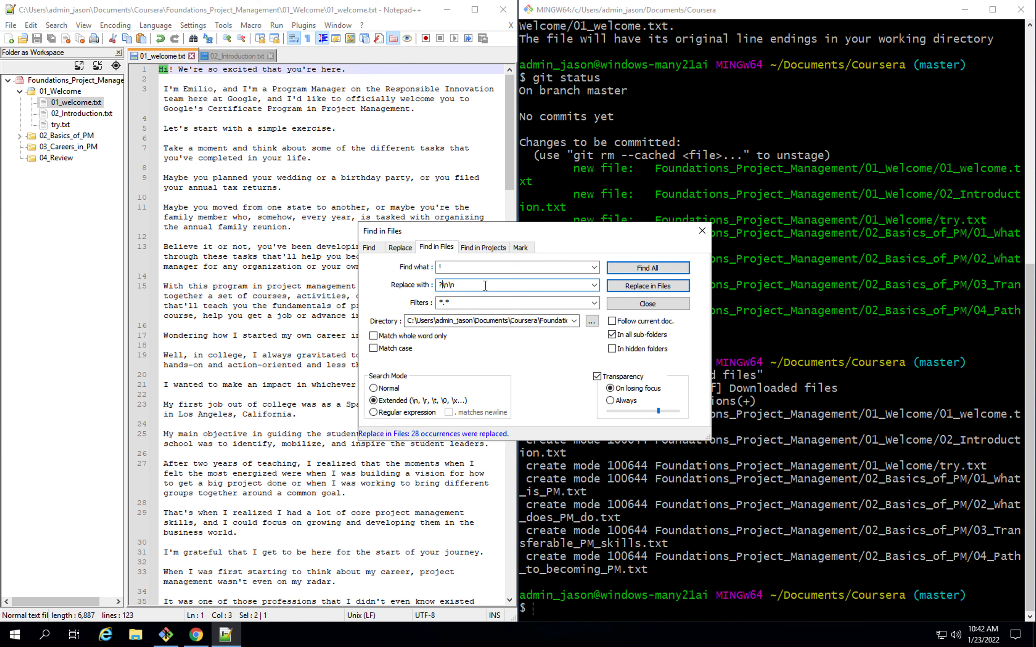
{"action": "key", "text": "BackSpace"}
{"action": "type", "text": "!"}
{"action": "left_click", "coordinate": [632, 293]}
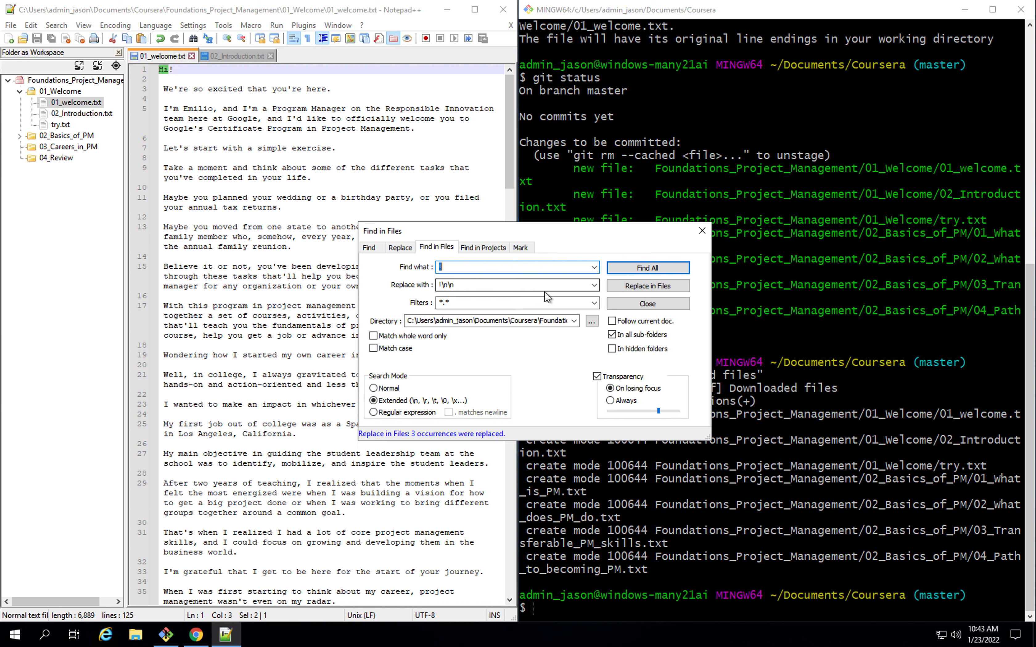
Replace every "," with "\n\t," in all files of the Foundations_Project_Management folder and close Find in Files.
{"action": "left_click", "coordinate": [526, 271]}
{"action": "key", "text": "BackSpace"}
{"action": "type", "text": ","}
{"action": "left_click", "coordinate": [512, 285]}
{"action": "key", "text": "BackSpace"}
{"action": "key", "text": "BackSpace"}
{"action": "key", "text": "BackSpace"}
{"action": "key", "text": "BackSpace"}
{"action": "key", "text": "BackSpace"}
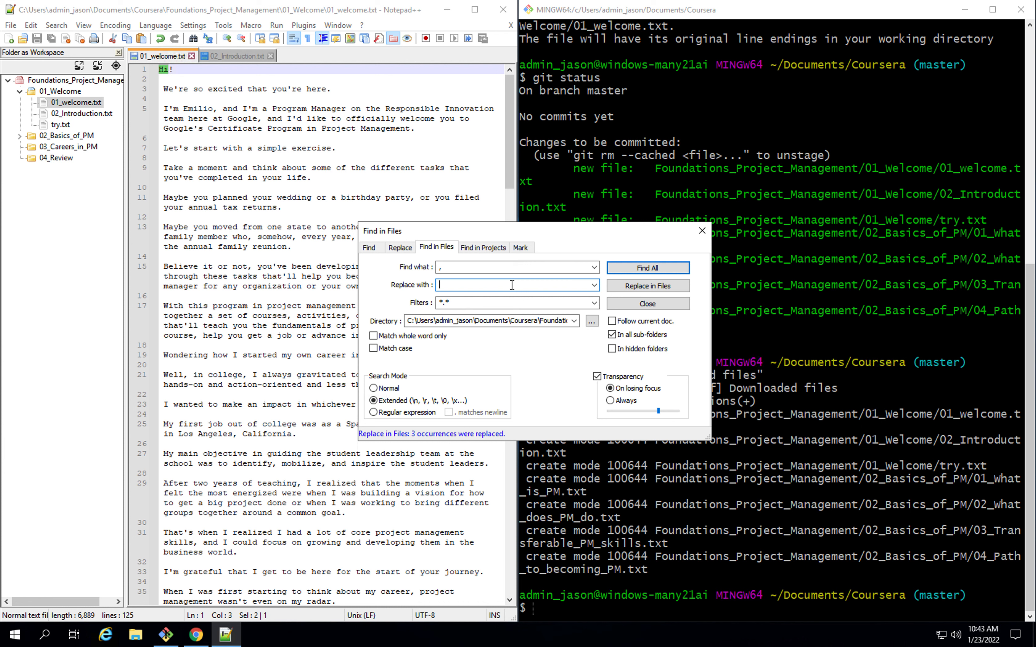
{"action": "type", "text": "\\n\\t,"}
{"action": "left_click", "coordinate": [637, 286]}
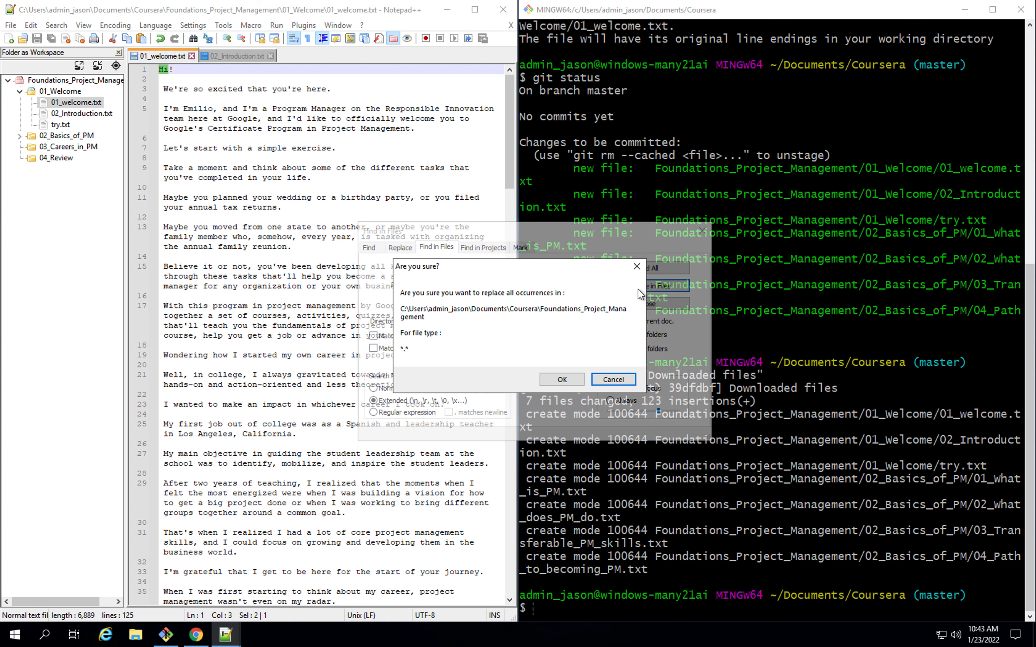
{"action": "left_click", "coordinate": [562, 380]}
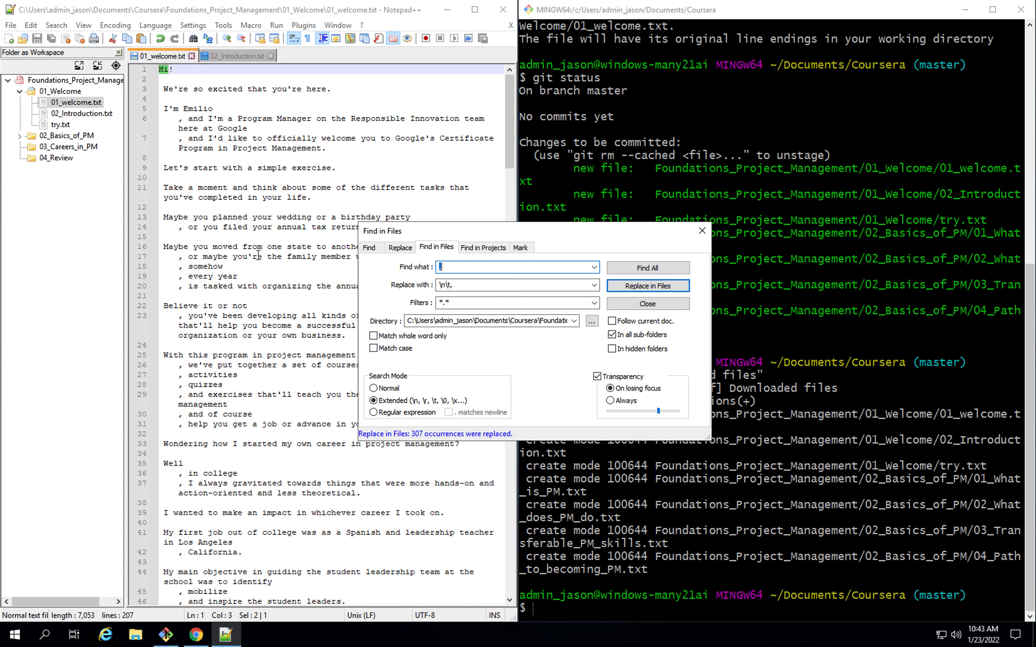
{"action": "key", "text": "alt"}
{"action": "left_click", "coordinate": [702, 231]}
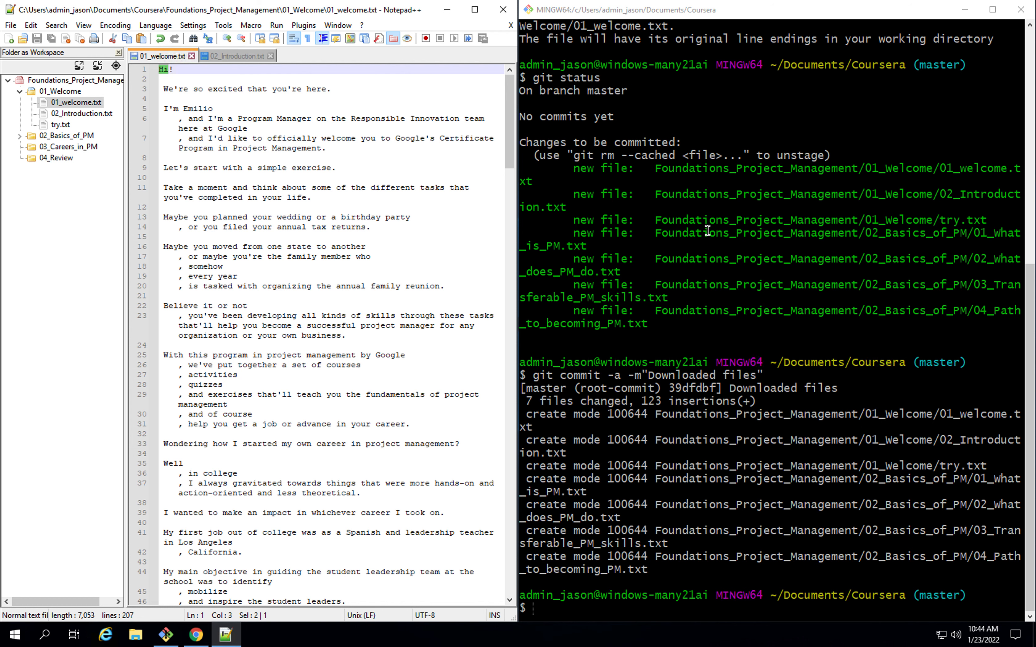
Dock the Notepad++ window to the right half of the screen and return focus to the text of 01_welcome.txt.
{"action": "key", "text": "super+Right"}
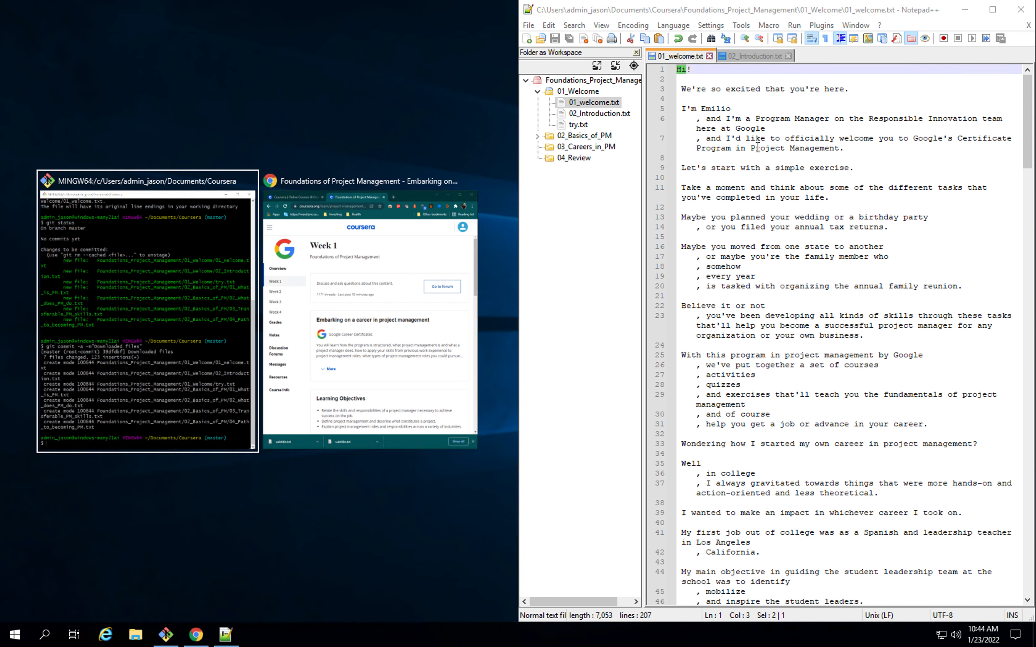
{"action": "left_click", "coordinate": [755, 148]}
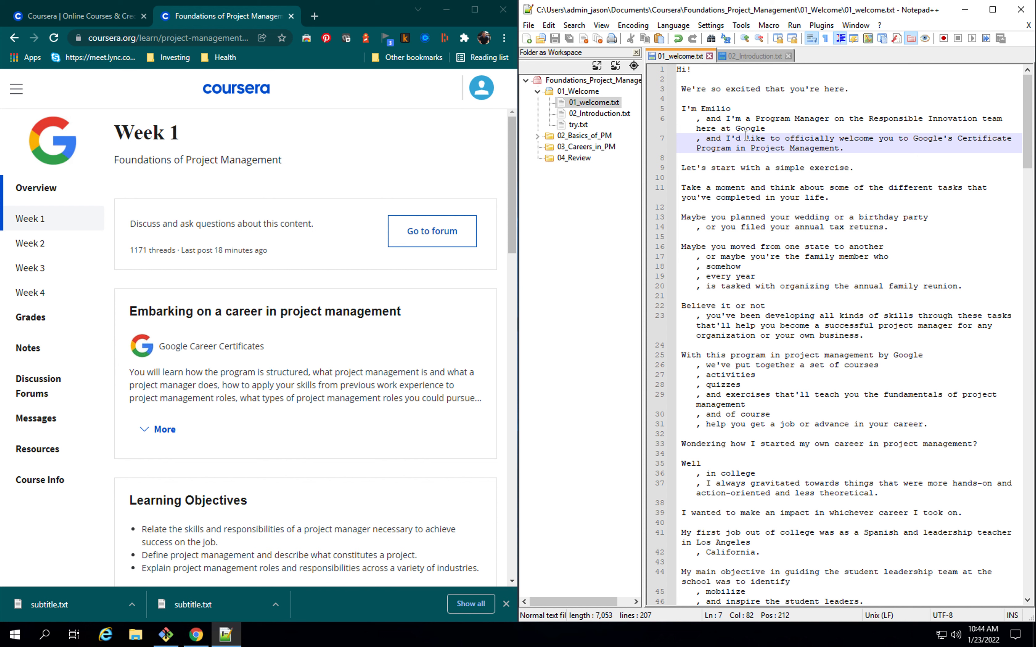
Join "We're so excited that you're here." onto the first line after "Hi!" in 01_welcome.txt.
{"action": "left_click", "coordinate": [702, 102]}
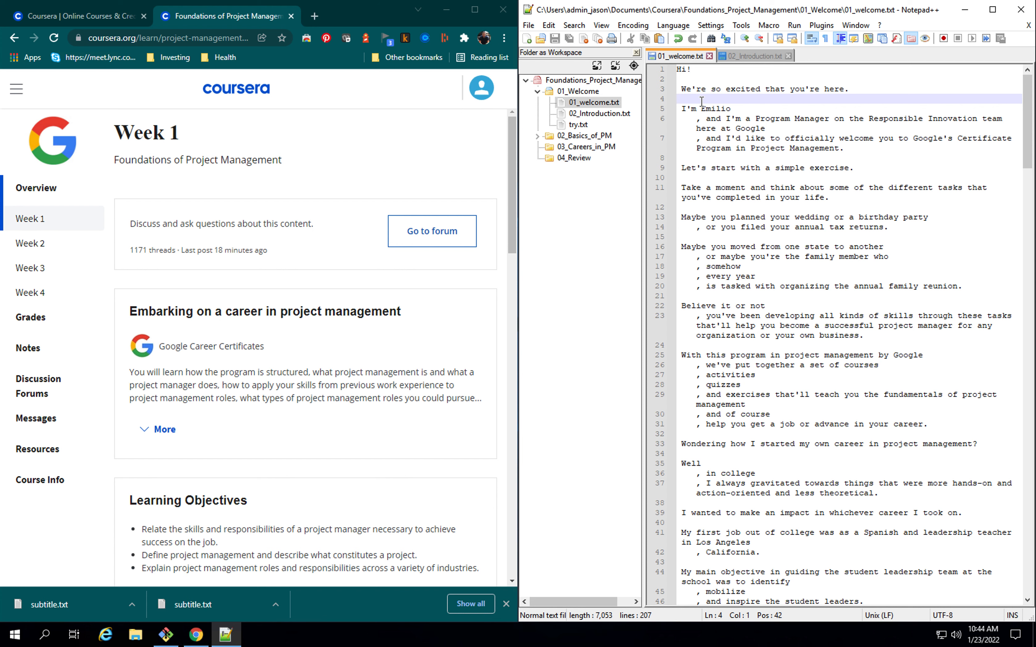
{"action": "key", "text": "Up"}
{"action": "key", "text": "BackSpace"}
{"action": "key", "text": "BackSpace"}
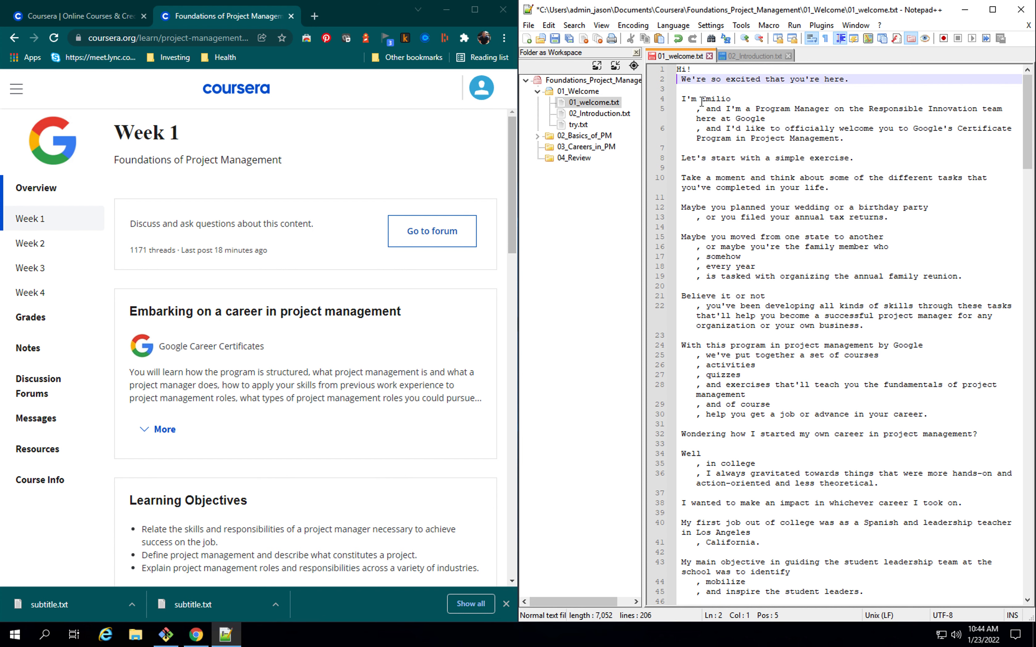
{"action": "key", "text": "Home"}
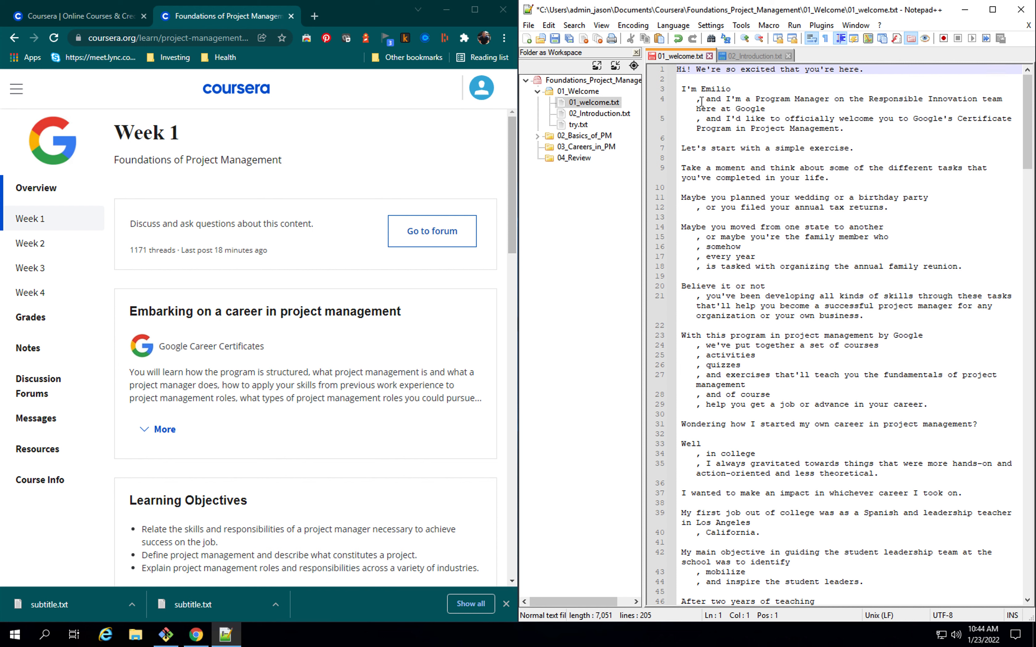
Delete the leading space before the sentence "Take a moment and think about some of the different tasks".
{"action": "key", "text": "Down"}
{"action": "key", "text": "Down"}
{"action": "key", "text": "Right"}
{"action": "key", "text": "Right"}
{"action": "key", "text": "Right"}
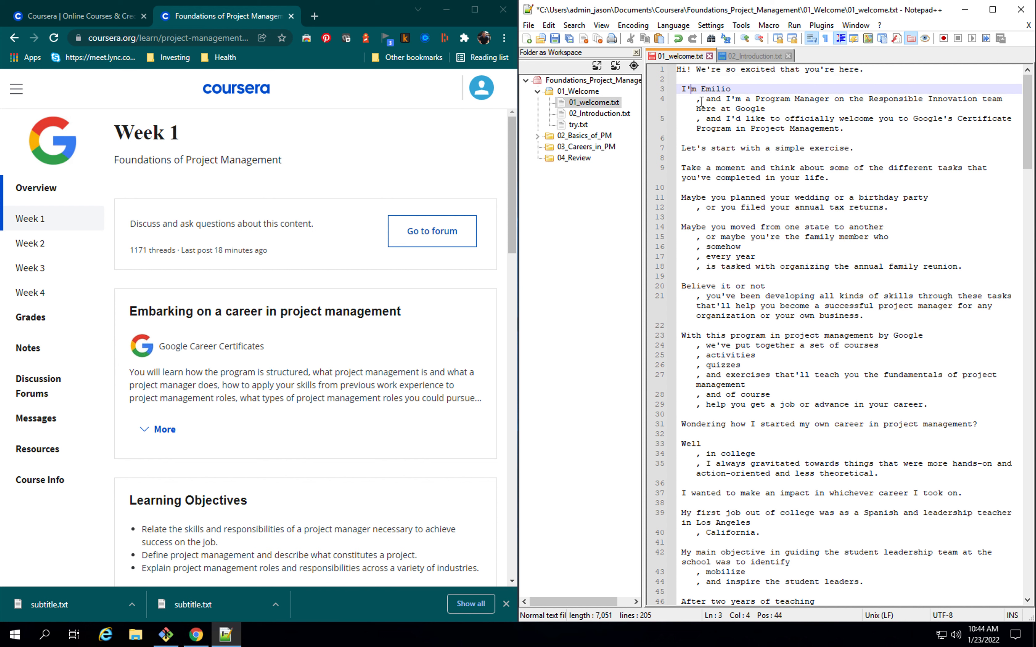
{"action": "key", "text": "Down"}
{"action": "key", "text": "End"}
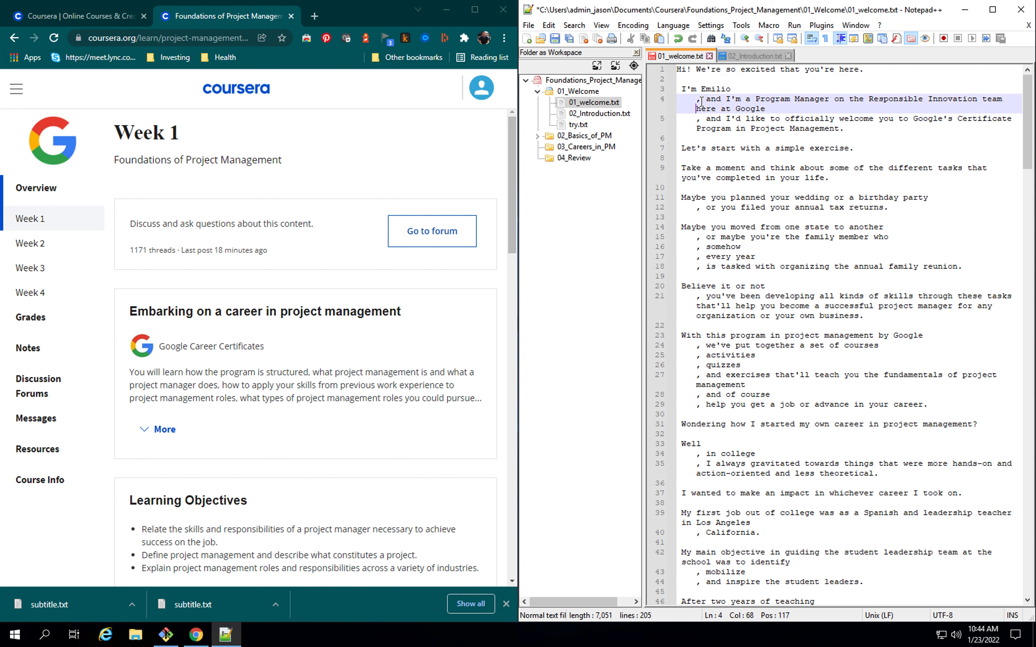
{"action": "key", "text": "Down"}
{"action": "key", "text": "Down"}
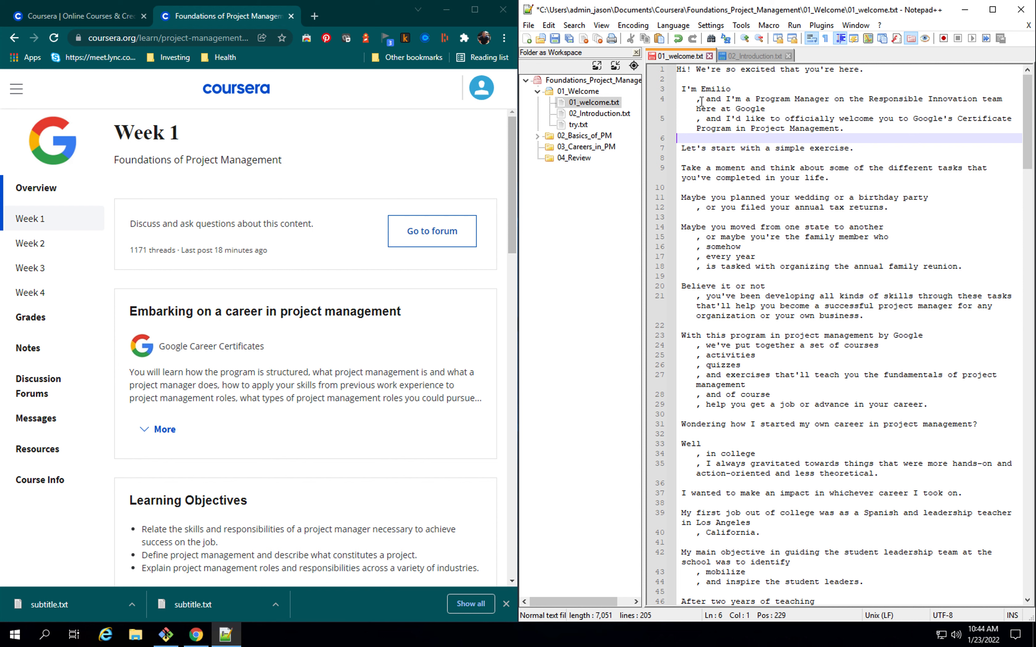
{"action": "key", "text": "Down"}
{"action": "key", "text": "Down"}
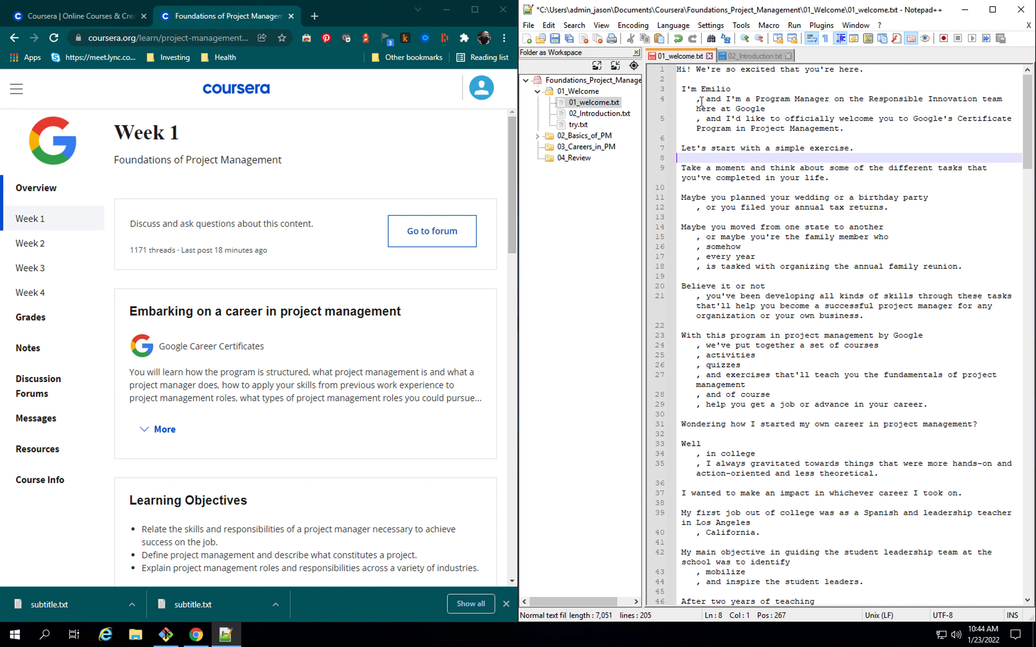
{"action": "key", "text": "Down"}
{"action": "key", "text": "Right"}
{"action": "key", "text": "Right"}
{"action": "key", "text": "Right"}
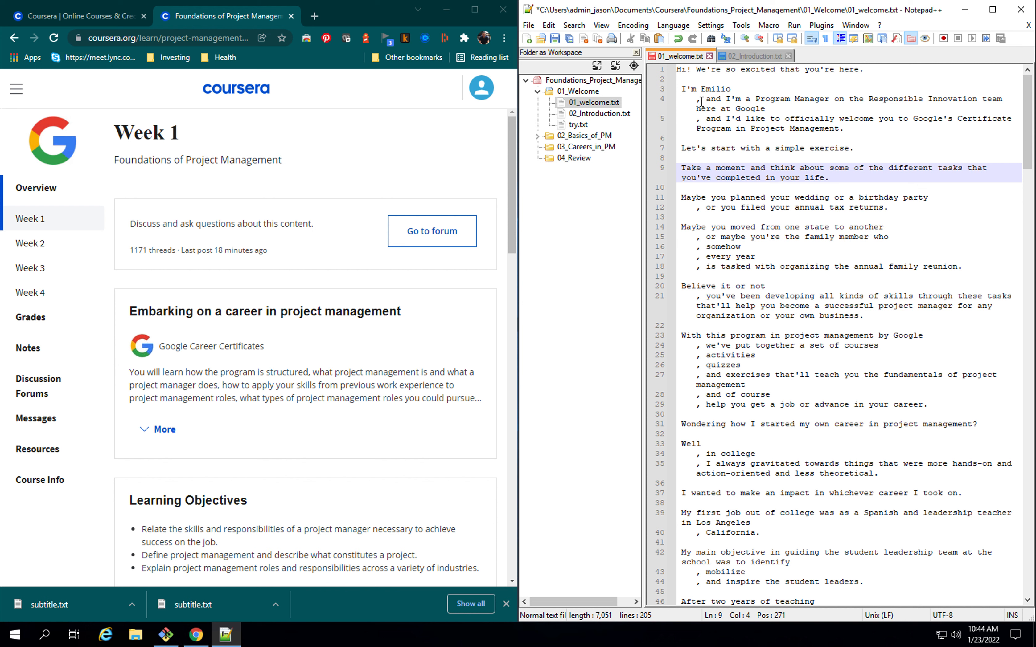
{"action": "key", "text": "Left"}
{"action": "key", "text": "BackSpace"}
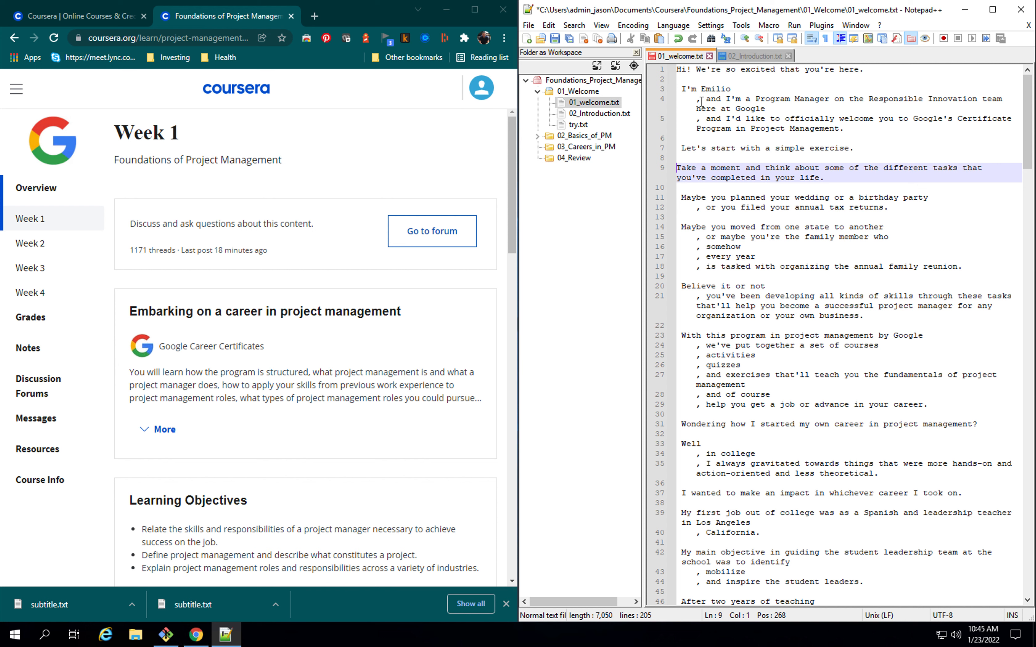
{"action": "key", "text": "Down"}
{"action": "key", "text": "Down"}
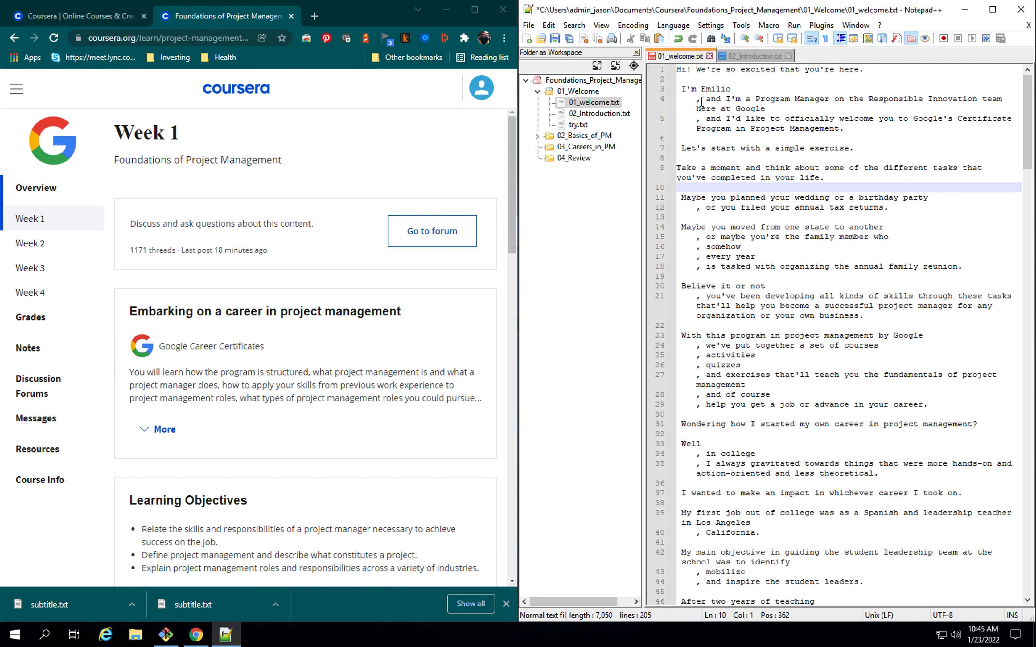
{"action": "key", "text": "Down"}
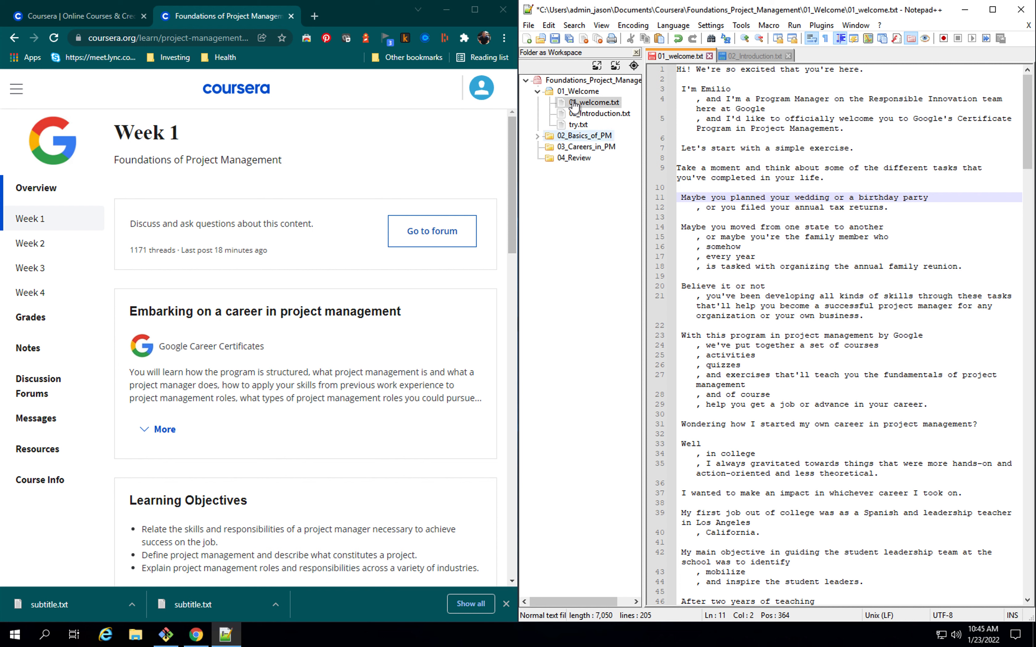
Replace every \n followed by a space with \n alone in all files of the Foundations_Project_Management folder using Find in Files.
{"action": "right_click", "coordinate": [576, 83]}
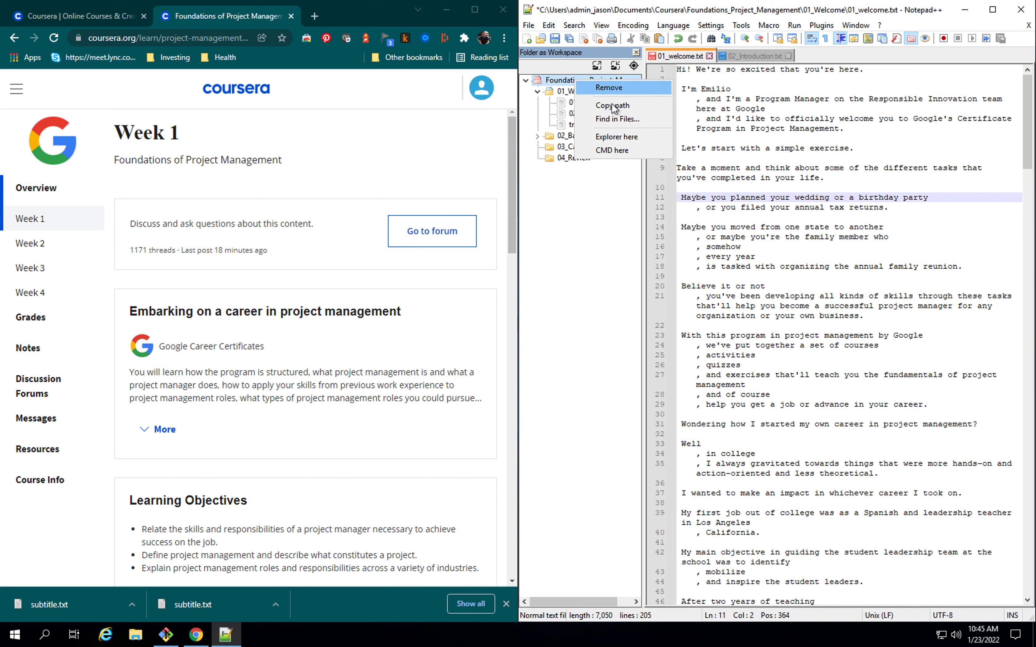
{"action": "left_click", "coordinate": [619, 120]}
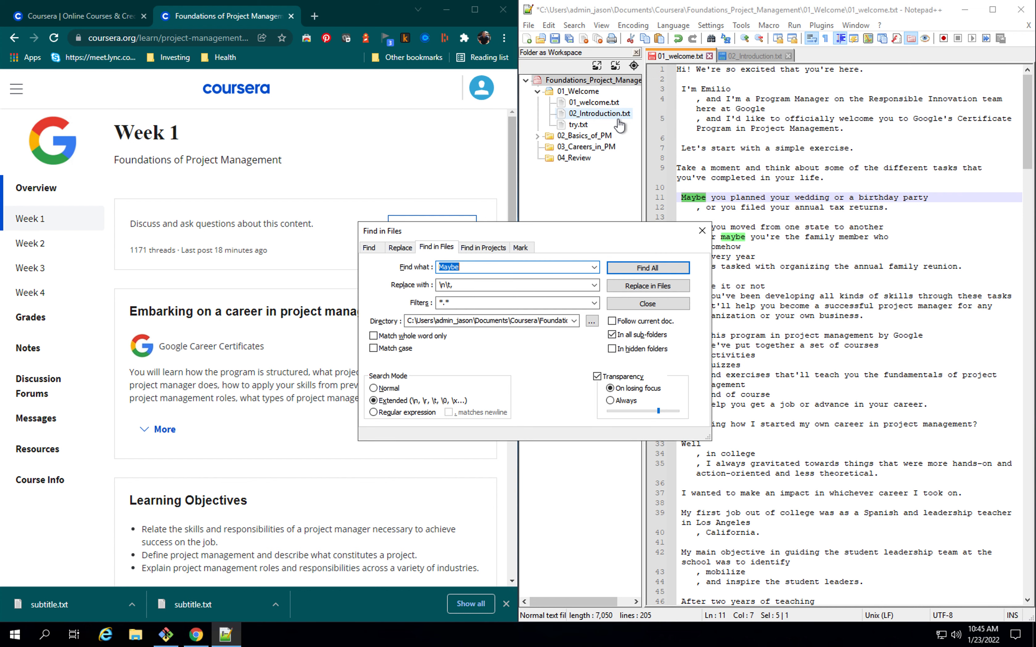
{"action": "left_click", "coordinate": [526, 266]}
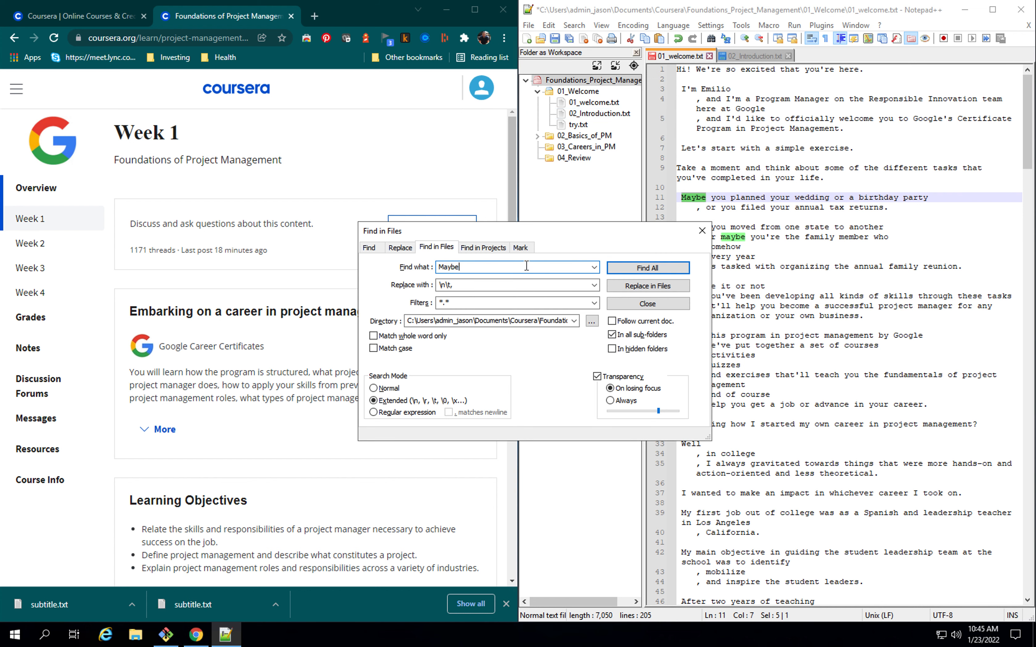
{"action": "key", "text": "BackSpace"}
{"action": "key", "text": "BackSpace"}
{"action": "key", "text": "BackSpace"}
{"action": "key", "text": "BackSpace"}
{"action": "key", "text": "BackSpace"}
{"action": "type", "text": "\\n"}
{"action": "key", "text": "Tab"}
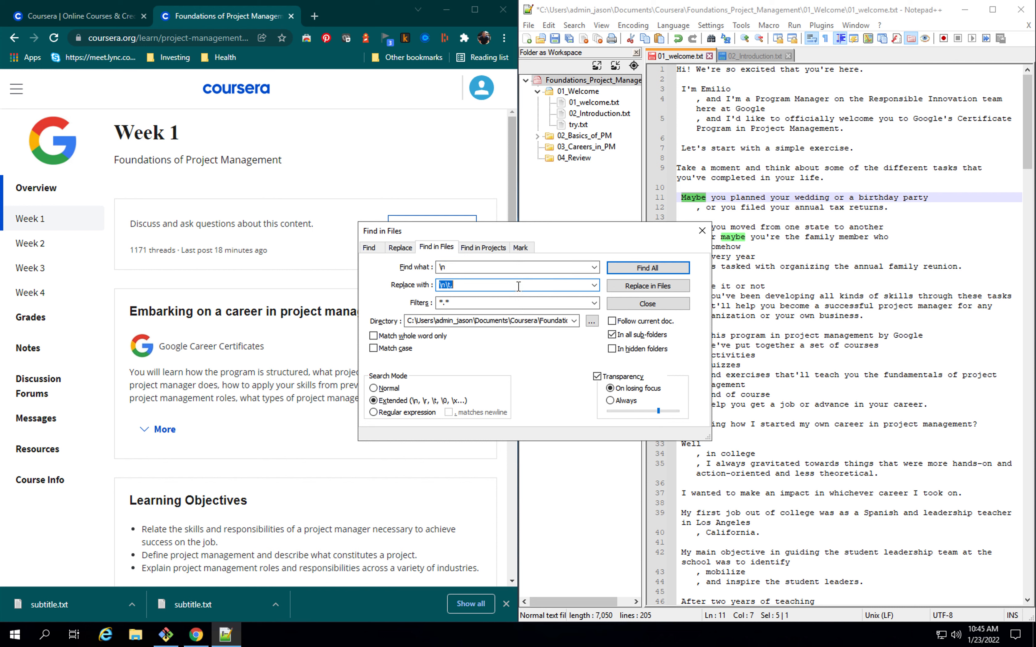
{"action": "key", "text": "BackSpace"}
{"action": "left_click", "coordinate": [657, 290]}
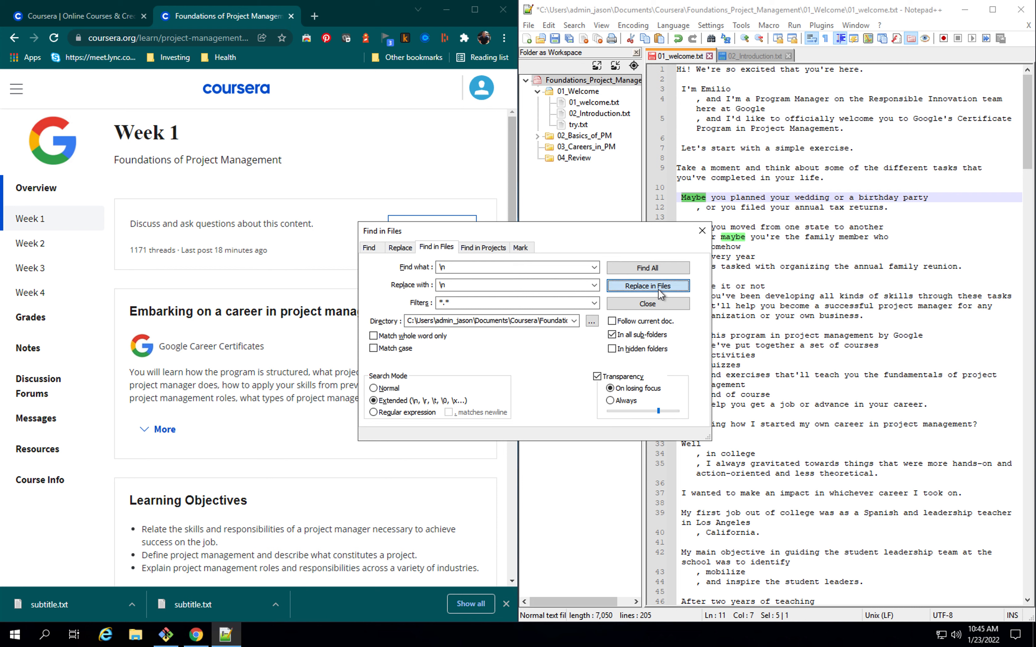
{"action": "left_click", "coordinate": [569, 382]}
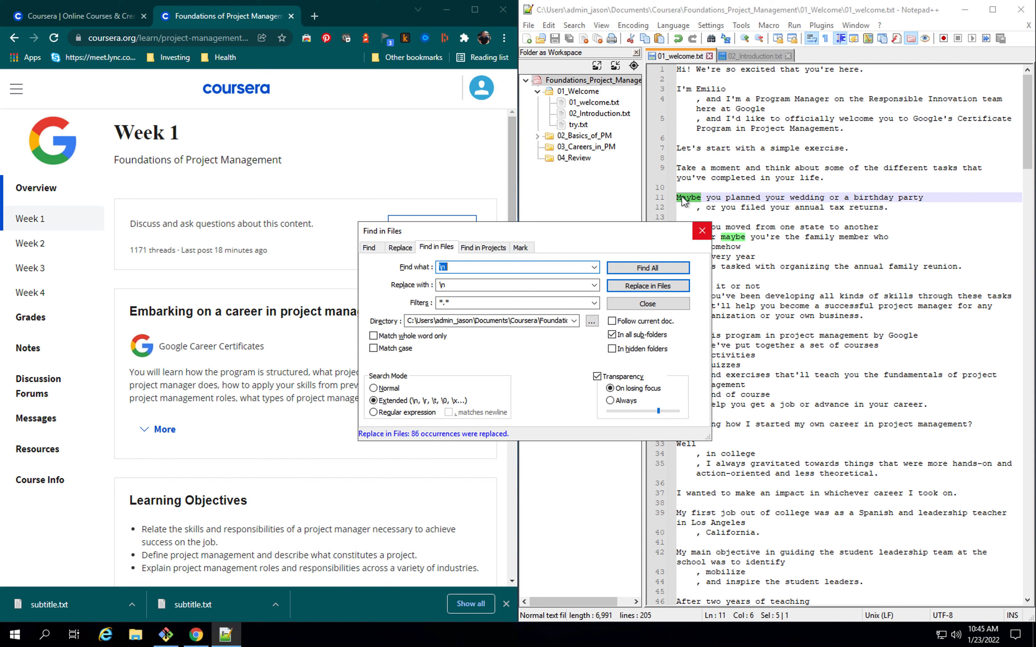
{"action": "left_click", "coordinate": [701, 229]}
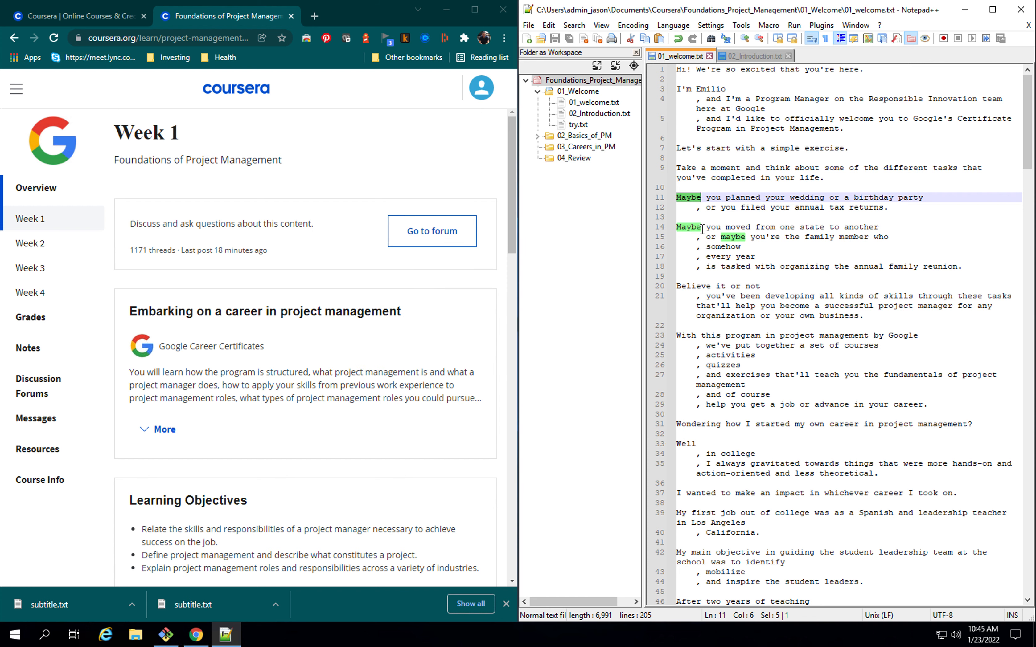
Indent the two paragraphs starting with "Maybe you planned" and "Maybe you moved" by one tab level.
{"action": "left_click", "coordinate": [707, 207]}
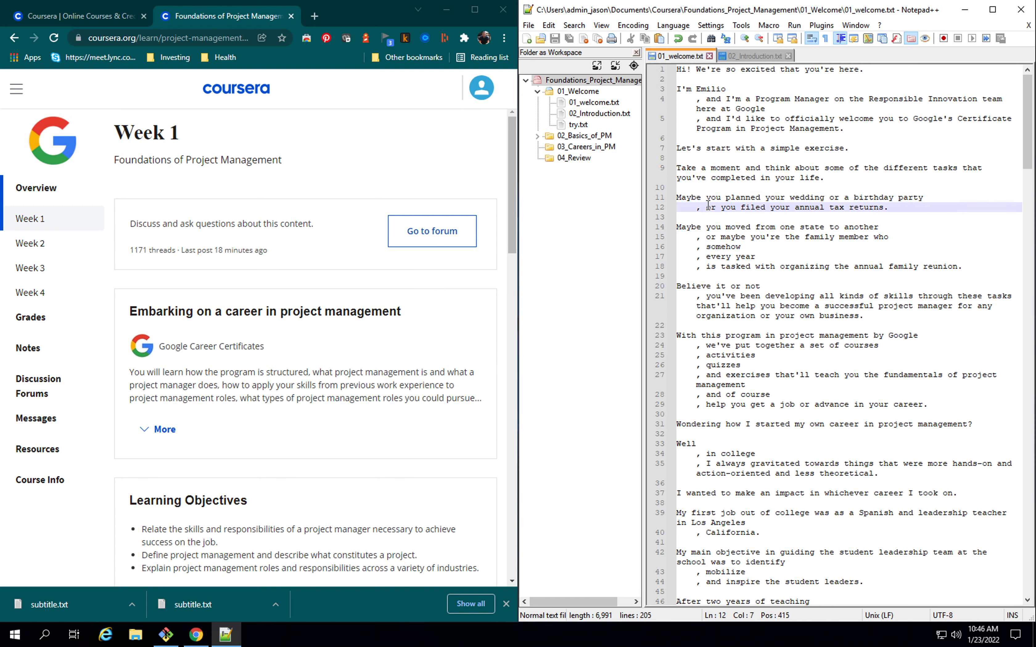
{"action": "key", "text": "Up"}
{"action": "key", "text": "Up"}
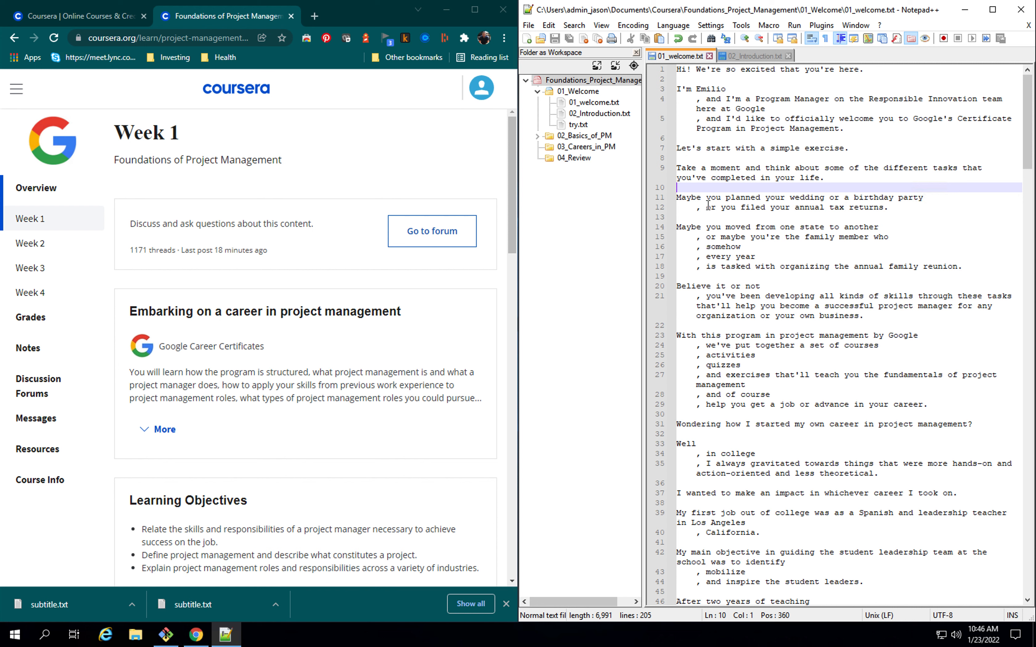
{"action": "key", "text": "shift+Down"}
{"action": "key", "text": "shift+Down"}
{"action": "key", "text": "shift+Down"}
{"action": "key", "text": "shift+Down"}
{"action": "key", "text": "shift+Down"}
{"action": "key", "text": "shift+Down"}
{"action": "key", "text": "shift+Down"}
{"action": "key", "text": "shift+Down"}
{"action": "key", "text": "shift+Down"}
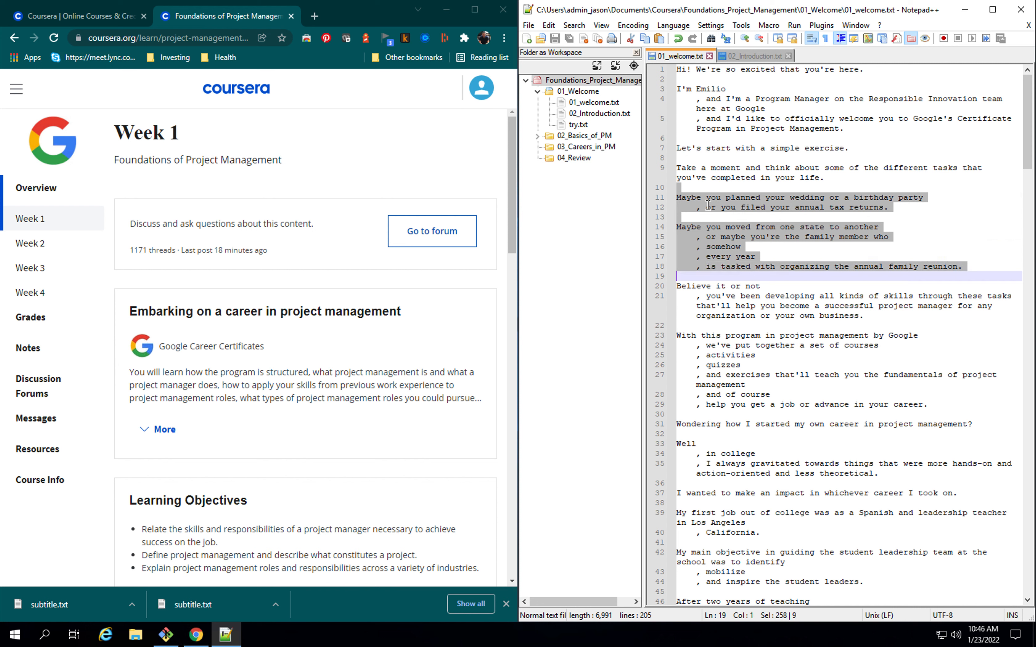
{"action": "key", "text": "Tab"}
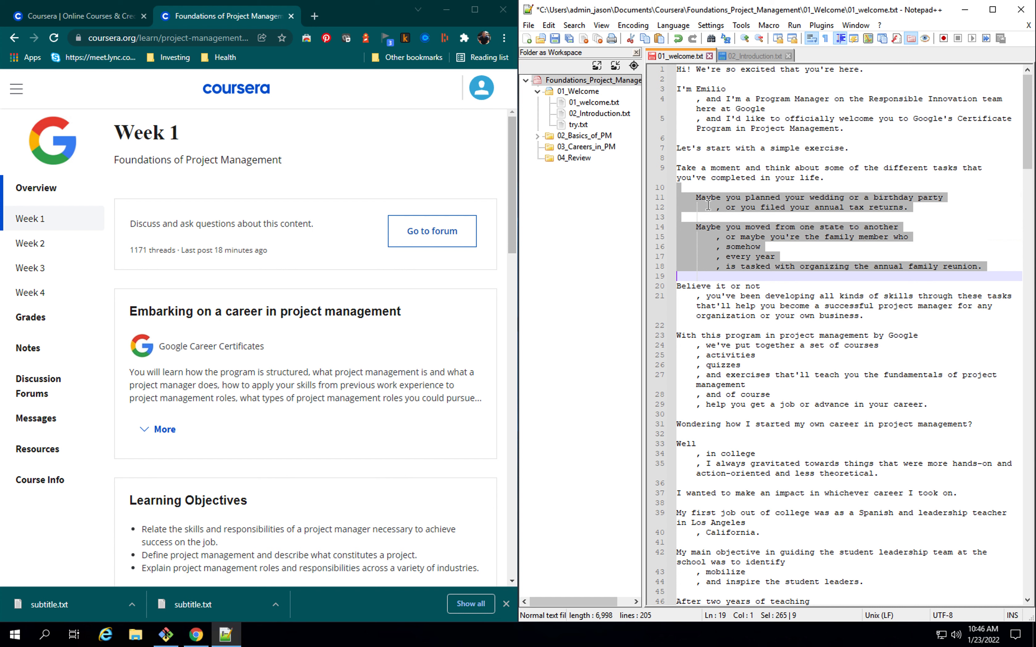
Delete the blank line above "Maybe you planned" and the blank line between the two indented "Maybe" paragraphs.
{"action": "key", "text": "Up"}
{"action": "key", "text": "Up"}
{"action": "key", "text": "Up"}
{"action": "key", "text": "Up"}
{"action": "key", "text": "Up"}
{"action": "key", "text": "Up"}
{"action": "key", "text": "Up"}
{"action": "key", "text": "Up"}
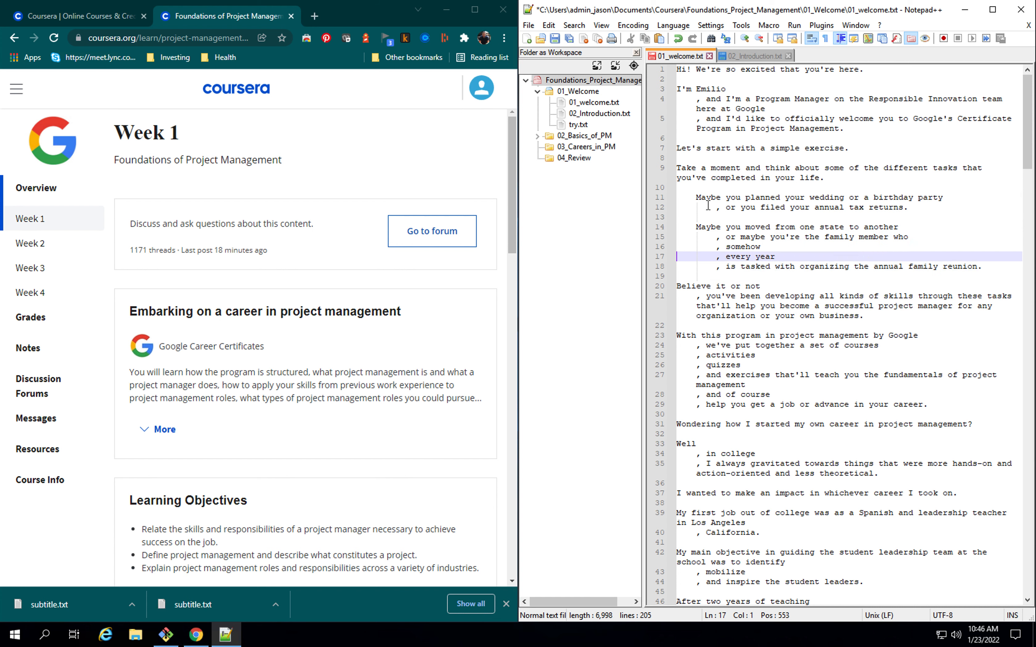
{"action": "key", "text": "Up"}
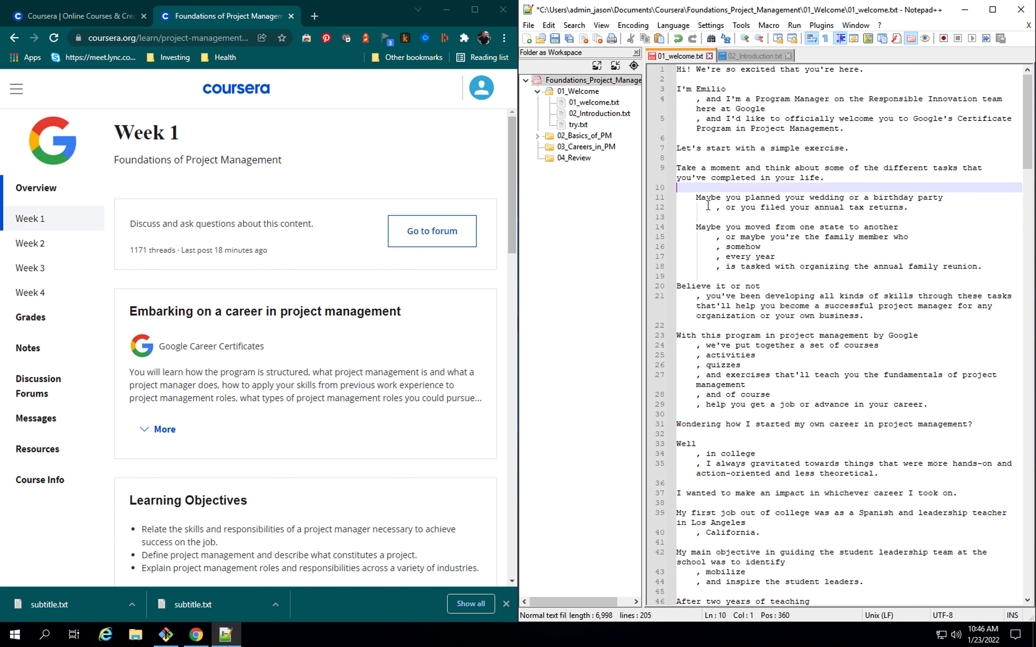
{"action": "key", "text": "BackSpace"}
{"action": "key", "text": "Down"}
{"action": "key", "text": "Down"}
{"action": "key", "text": "Down"}
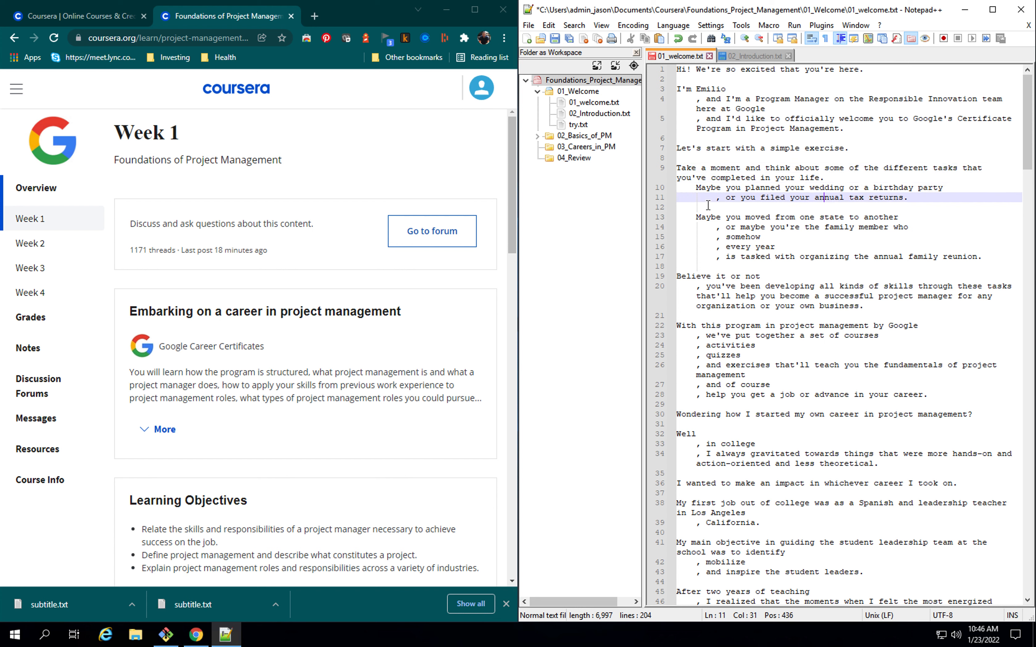
{"action": "key", "text": "BackSpace"}
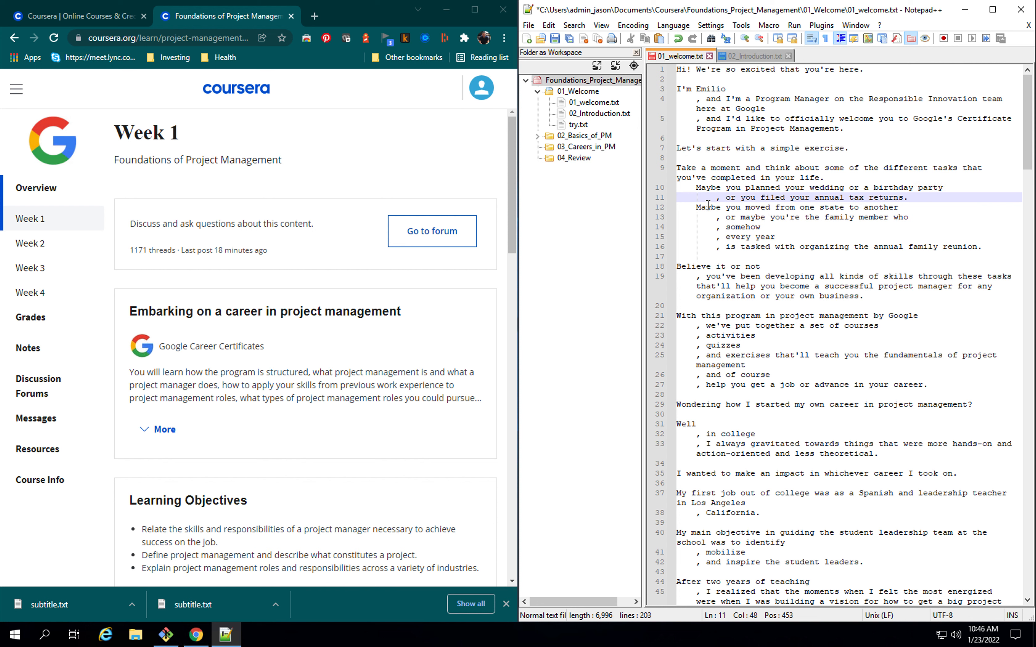
Move the text cursor down to the blank line below "is tasked with organizing the annual family reunion.".
{"action": "key", "text": "Down"}
{"action": "key", "text": "Down"}
{"action": "key", "text": "Down"}
{"action": "key", "text": "Down"}
{"action": "key", "text": "Down"}
{"action": "key", "text": "Down"}
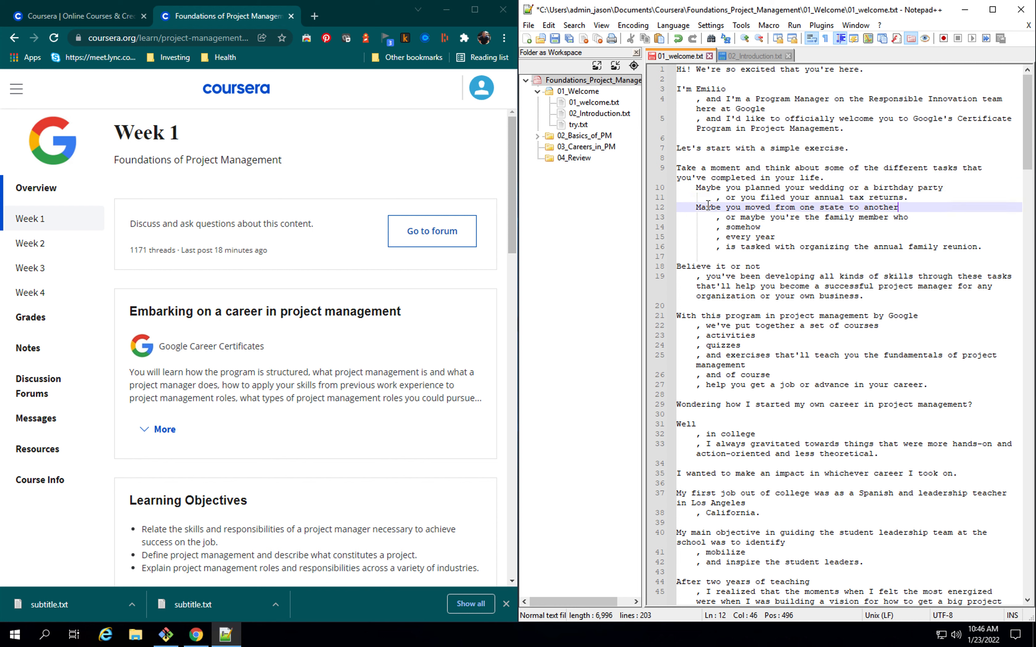